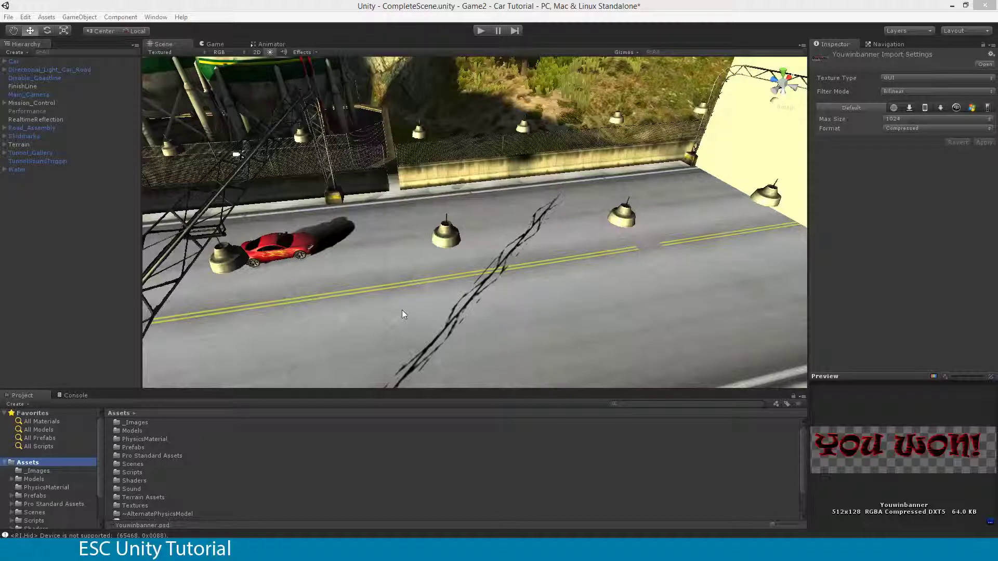
- Preview the Youwinbanner image in _Images, then test-run the game to see the finish text
left_click(133, 424)
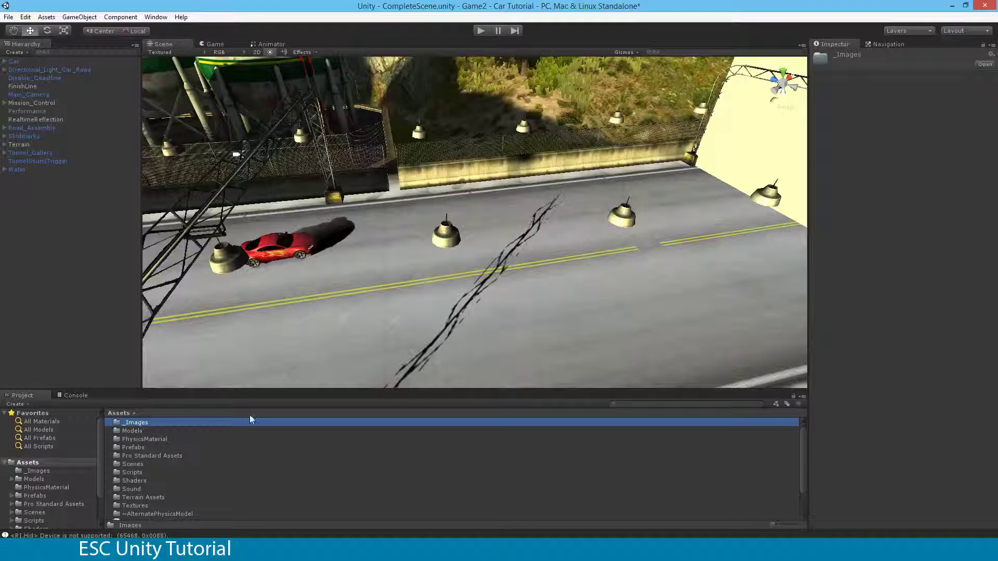
double_click(146, 423)
left_click(146, 423)
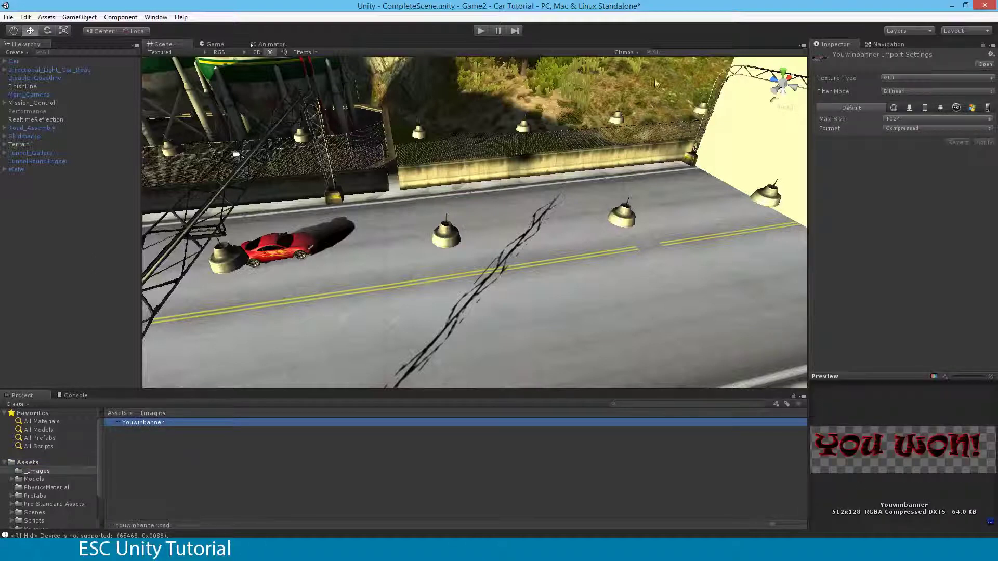
left_click(485, 29)
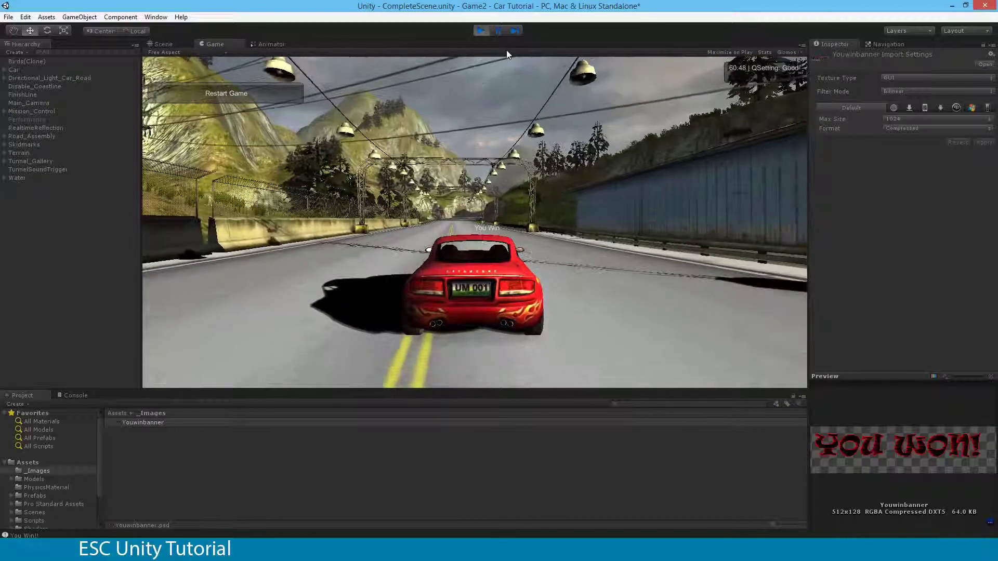
left_click(481, 31)
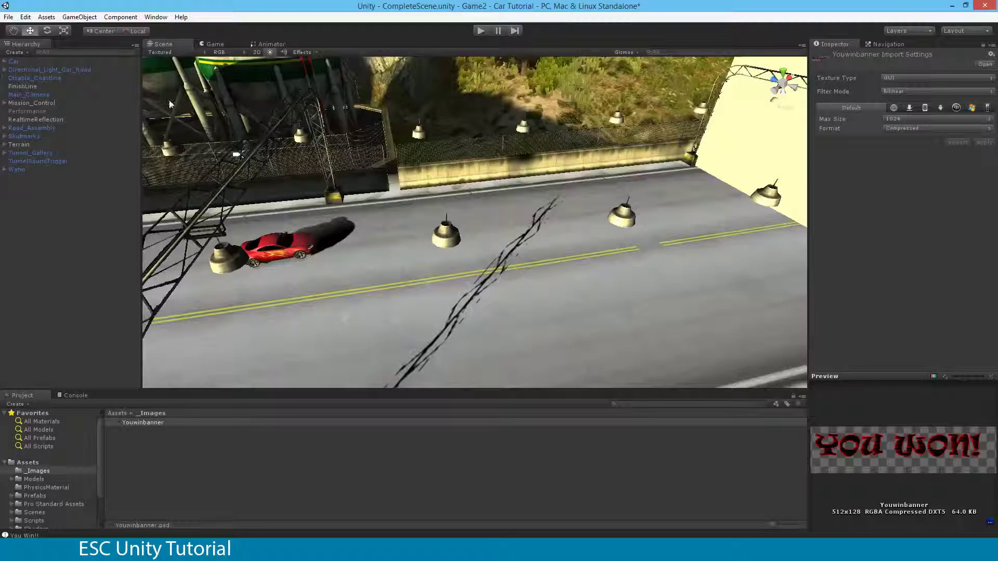
- Frame the FinishLine gate and locate its Trigger script in the Project panel
left_click(26, 87)
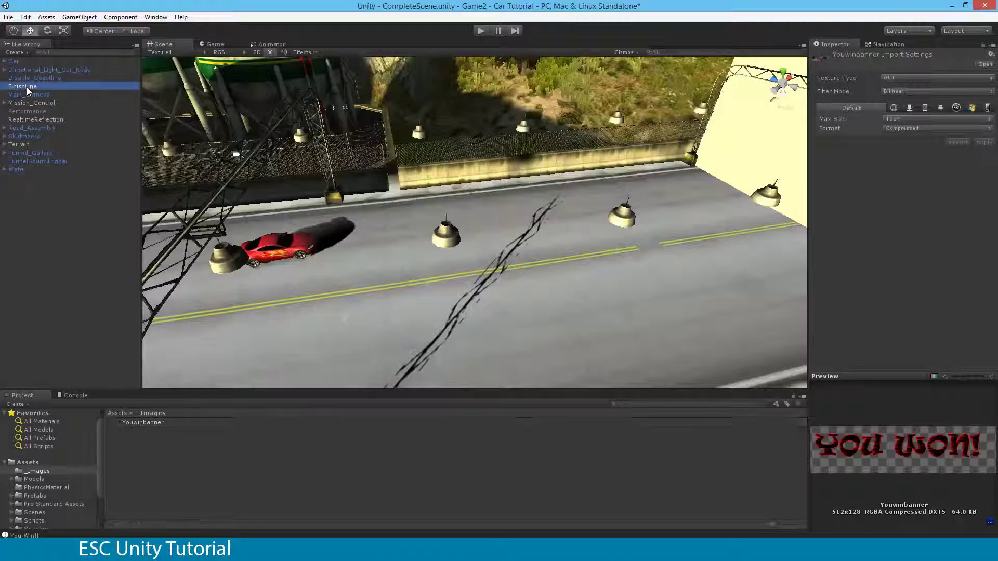
key("f")
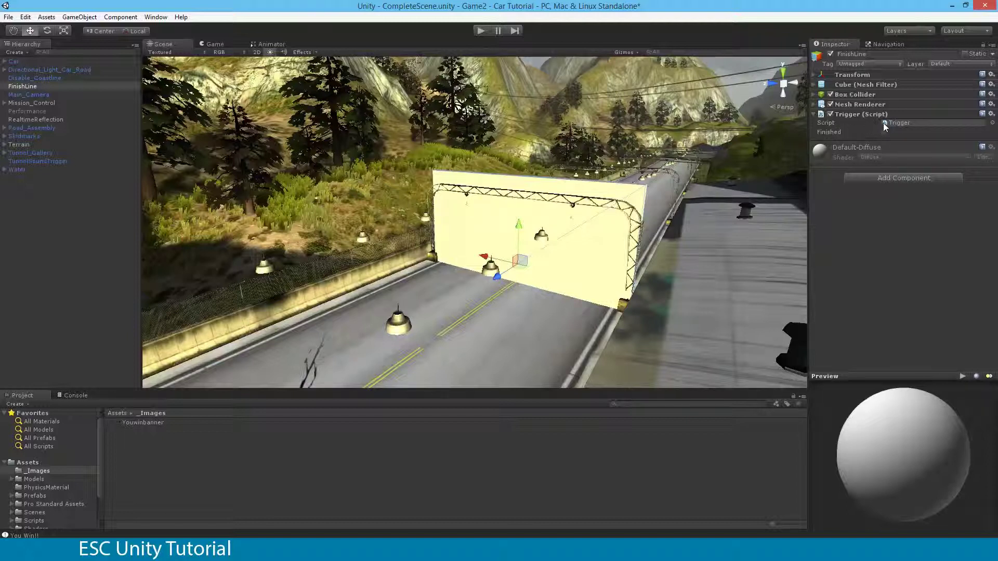
left_click(904, 123)
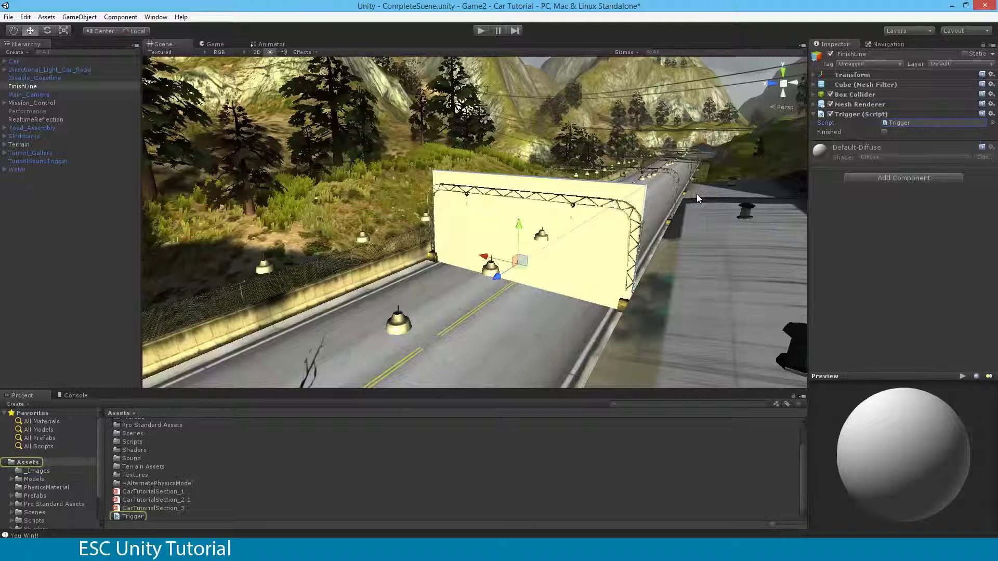
left_click(131, 517)
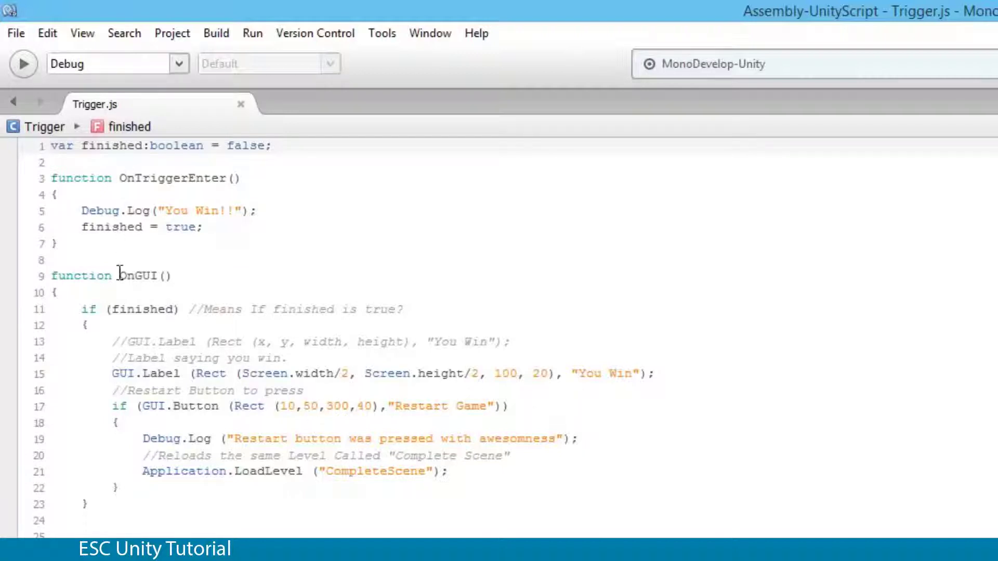
- Review the OnGUI function and select the "You Win" string on the GUI.Label line
left_click_drag(119, 276, 158, 277)
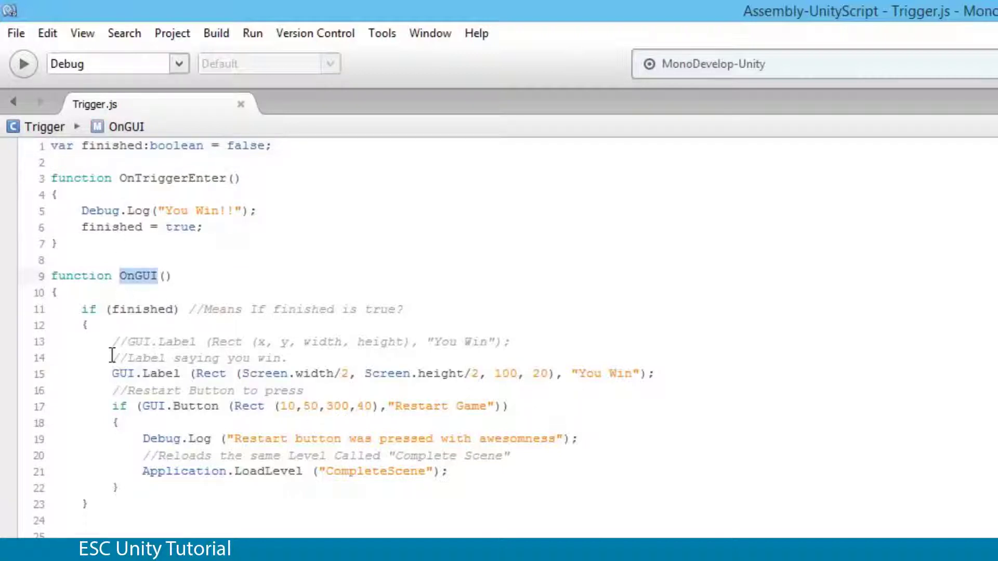
left_click_drag(112, 374, 655, 374)
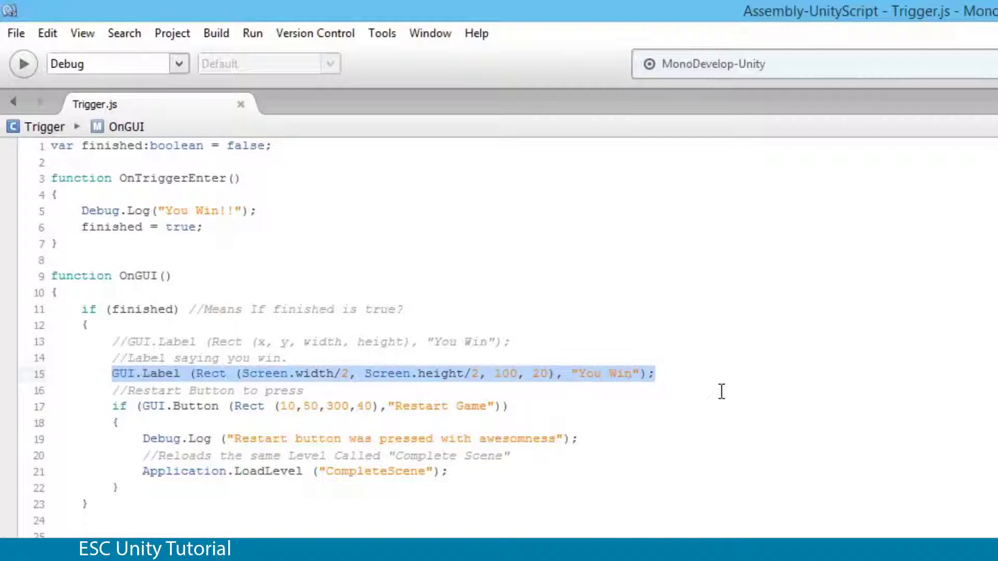
left_click(612, 408)
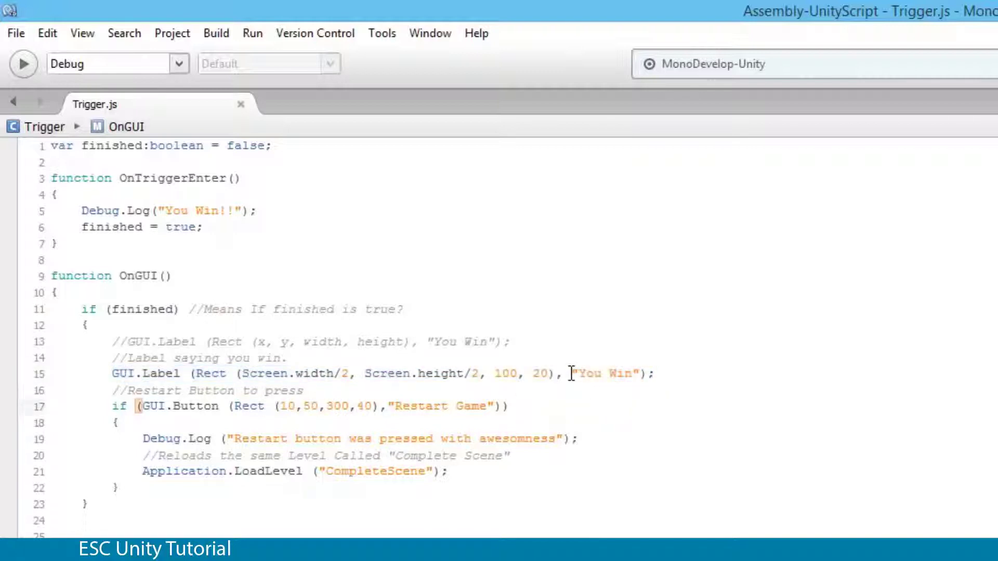
left_click_drag(571, 374, 644, 373)
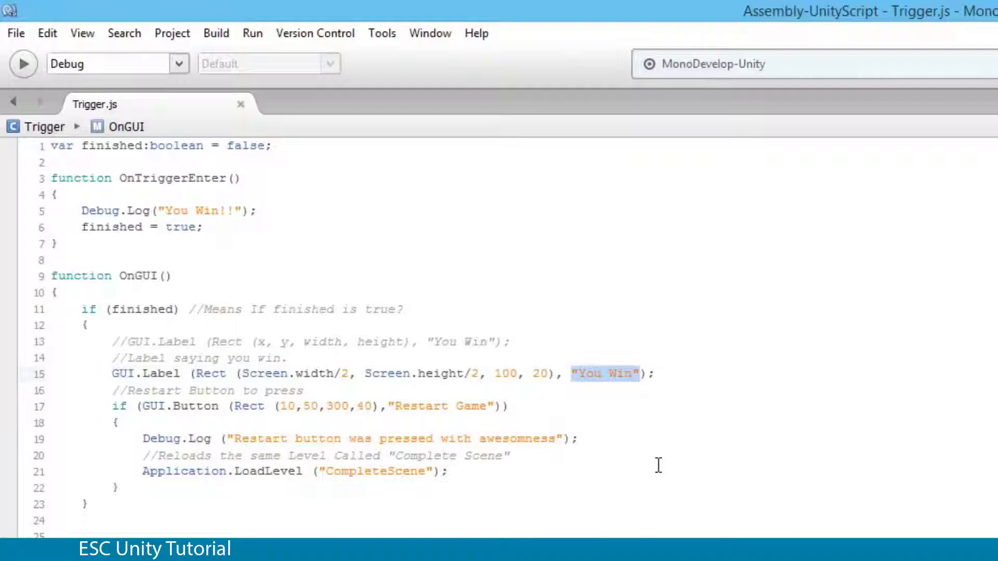
- Replace "You Win" in the GUI.Label call with the single word winningpicture
key("BackSpace")
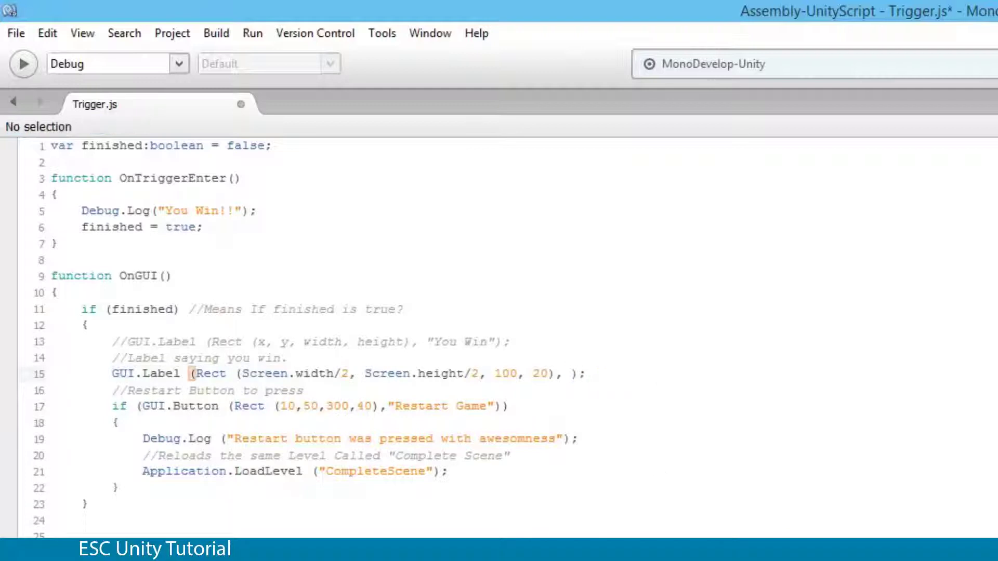
type("winni")
type("ng picture")
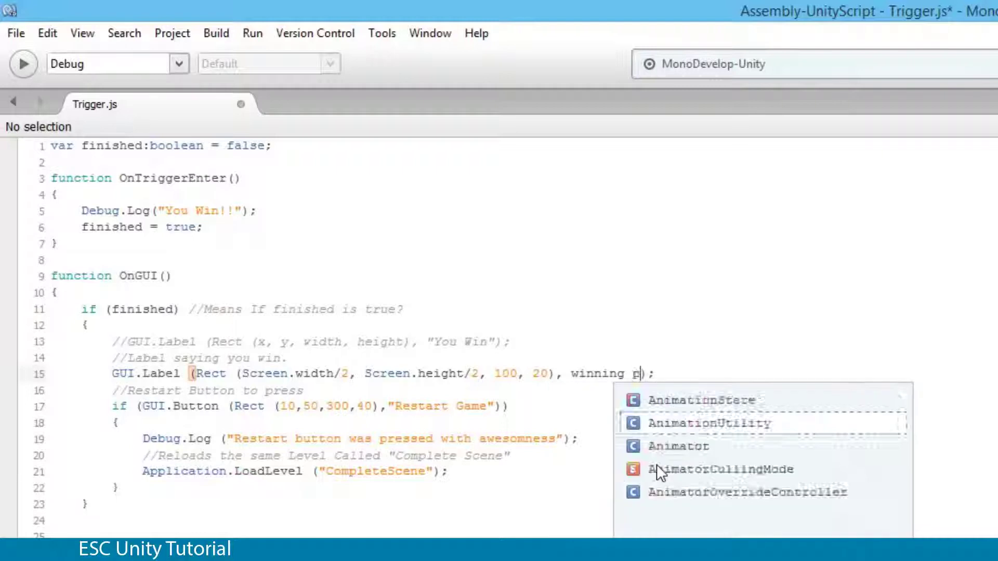
left_click(632, 373)
key("BackSpace")
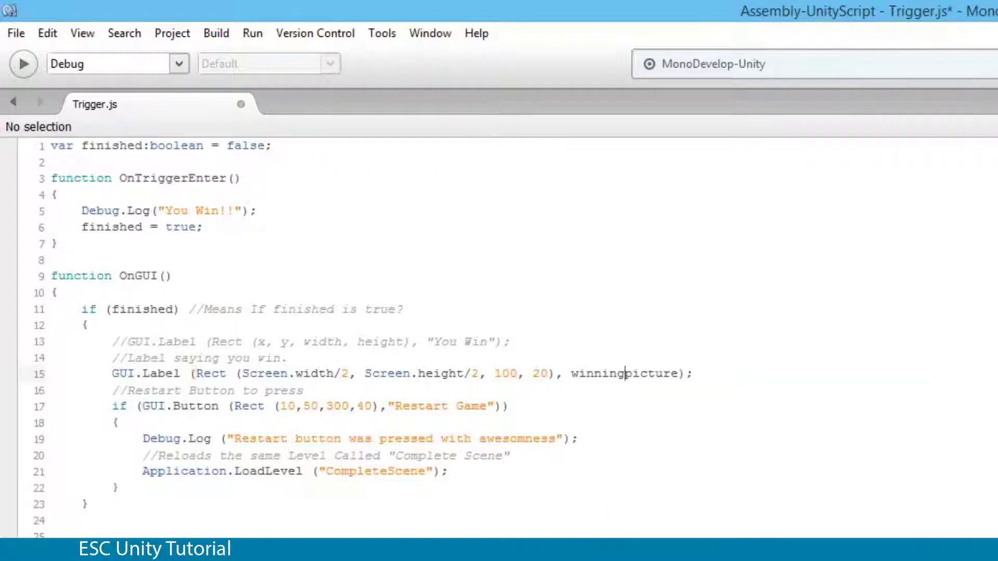
left_click(571, 374)
type("\"")
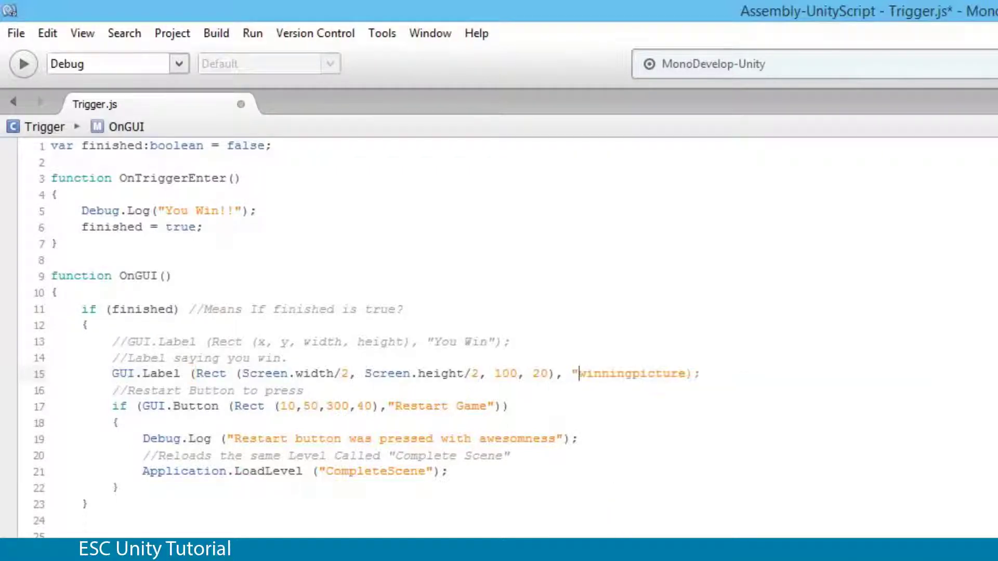
left_click(687, 373)
type("\"")
- Remove the quotes and correct the capitalisation so the label reads winningPicture
key("BackSpace")
left_click(578, 374)
key("BackSpace")
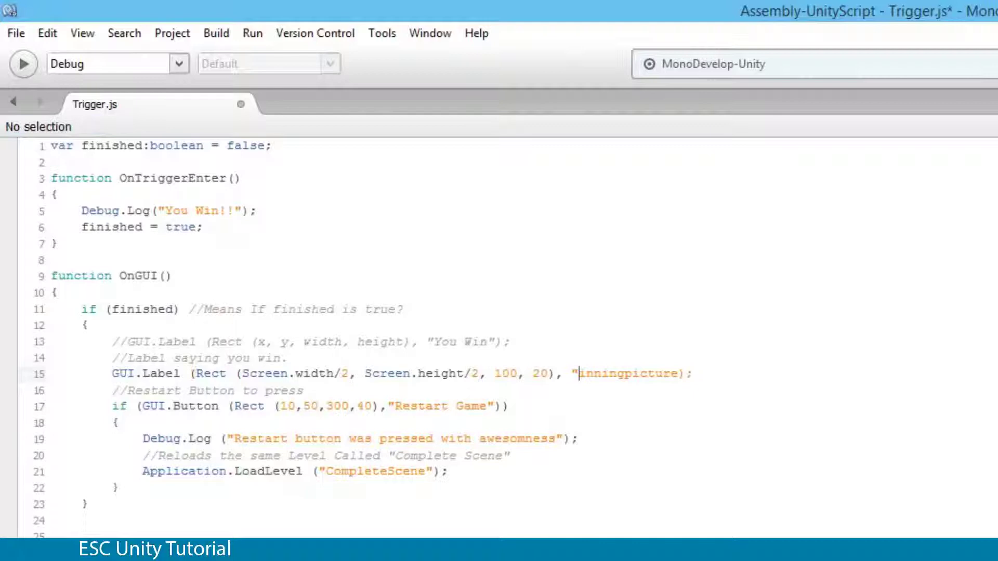
key("Delete")
type("w")
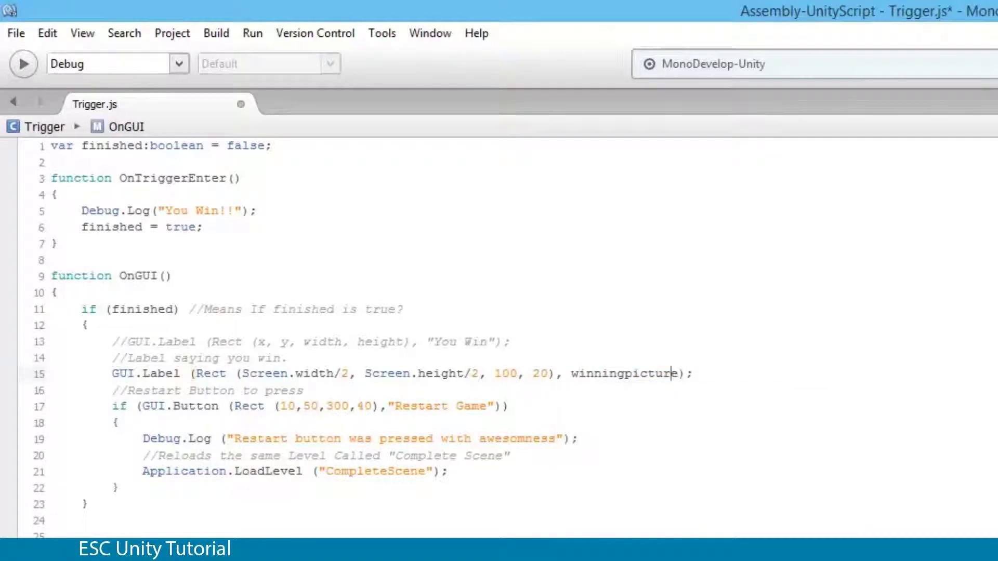
left_click(641, 374)
key("Left")
key("BackSpace")
type("P")
key("Return")
key("ctrl+shift+Left")
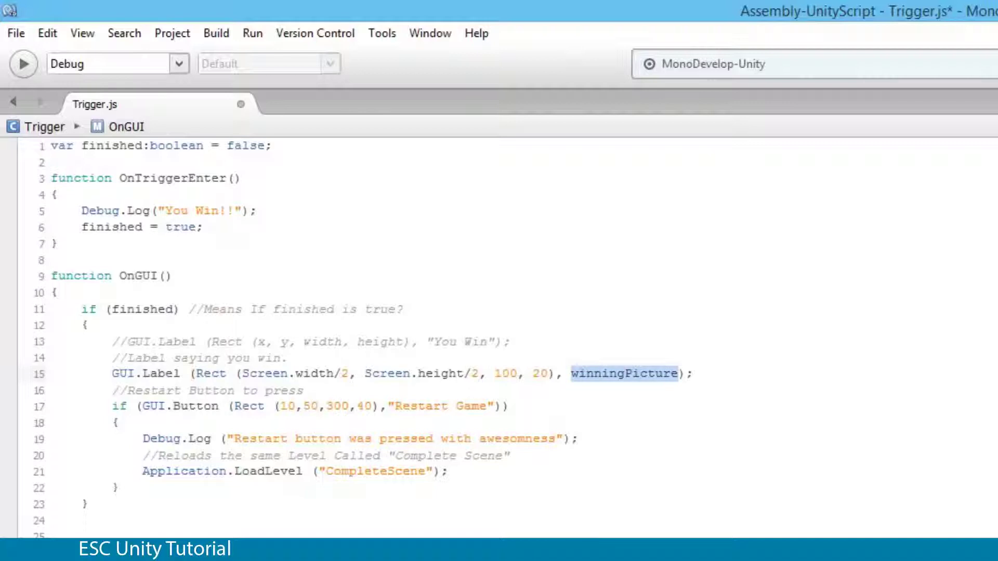
left_click(579, 373)
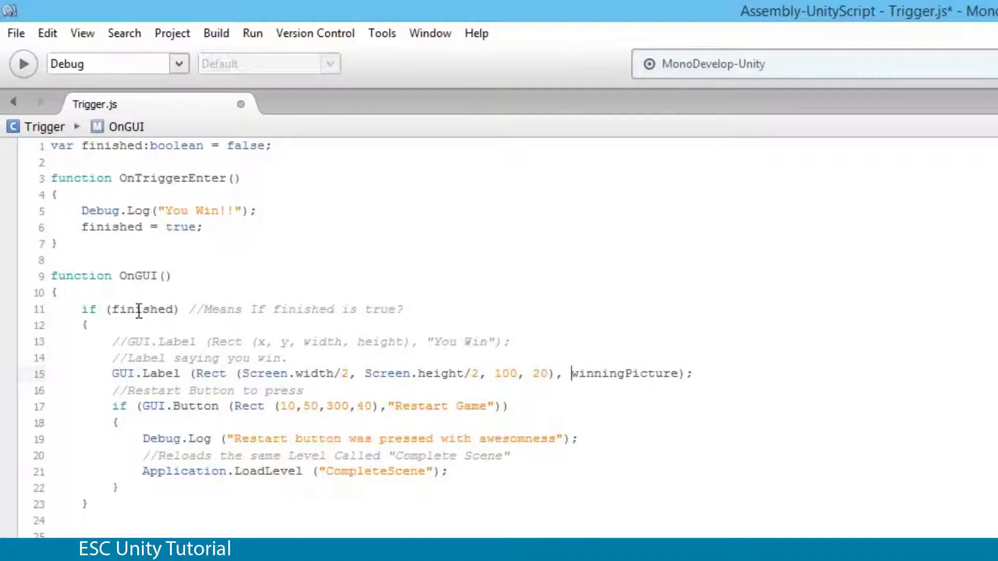
- Declare 'var winningPicture:Texture;' below line 1 and save Trigger.js
left_click(293, 149)
key("Return")
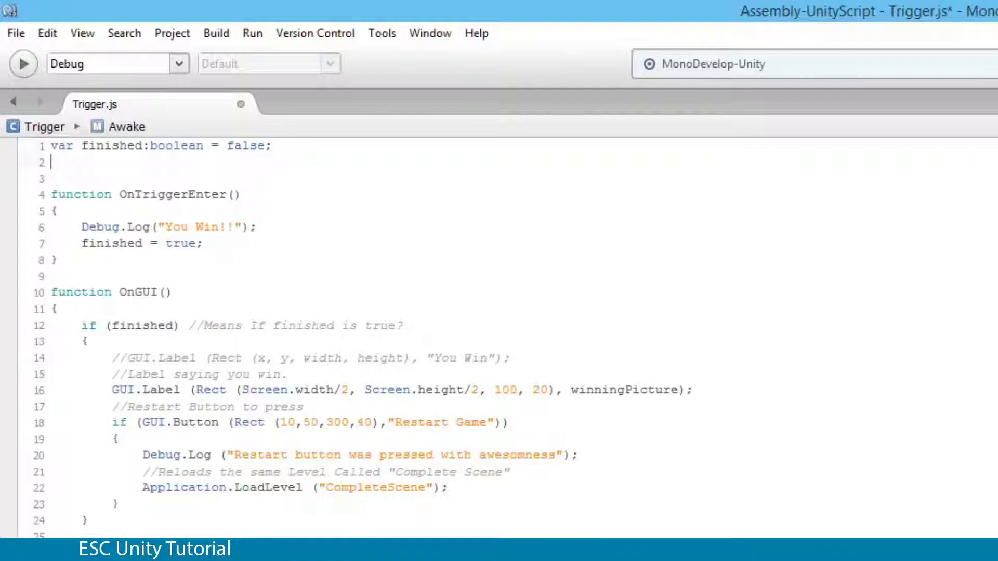
type("var")
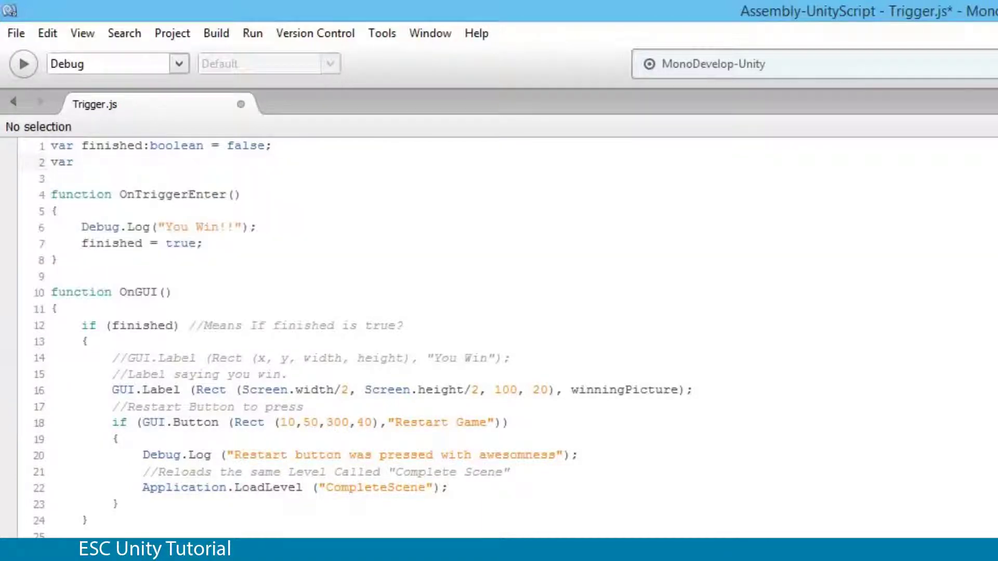
type(" winningPicture")
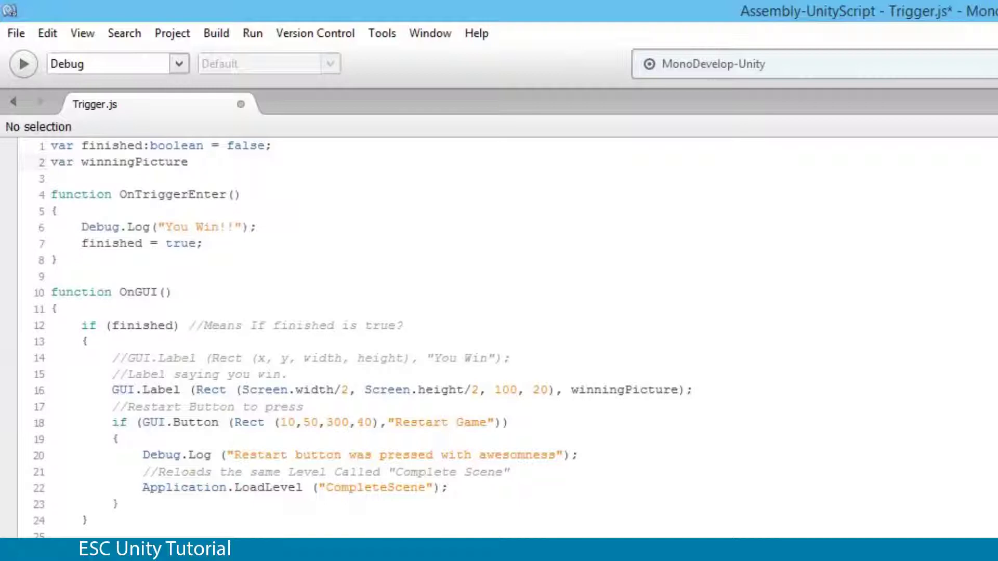
type(":")
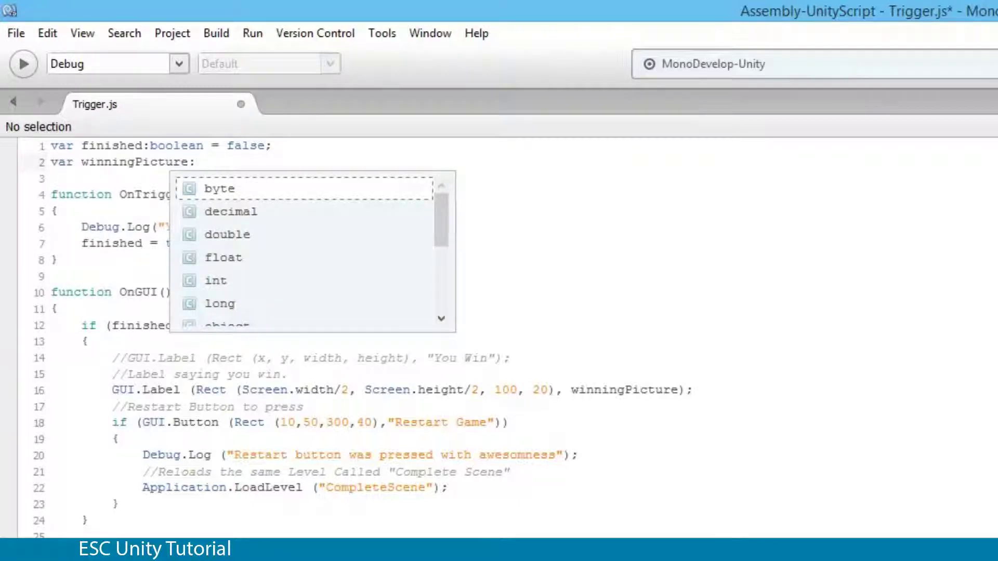
type("Texture")
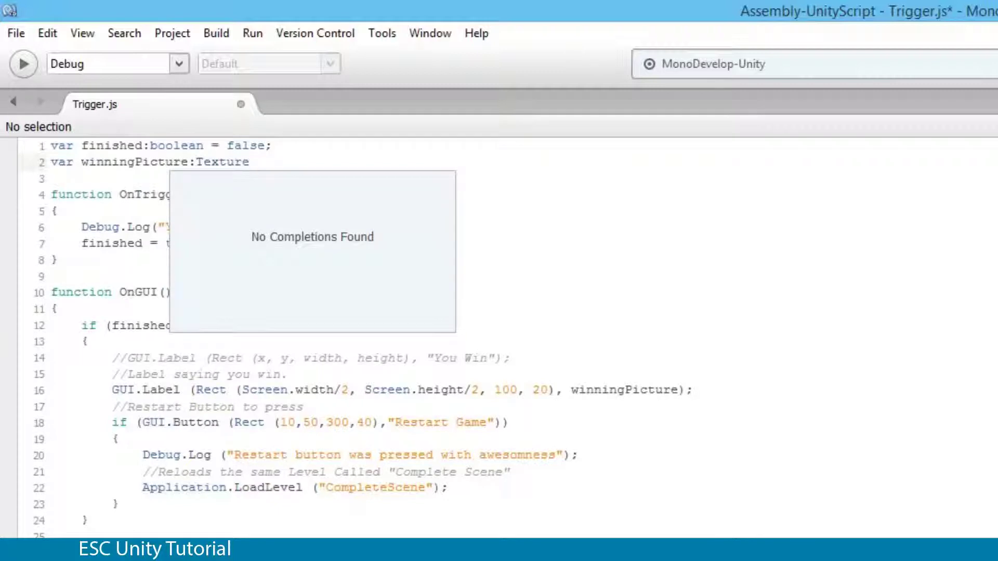
key("Escape")
type(";")
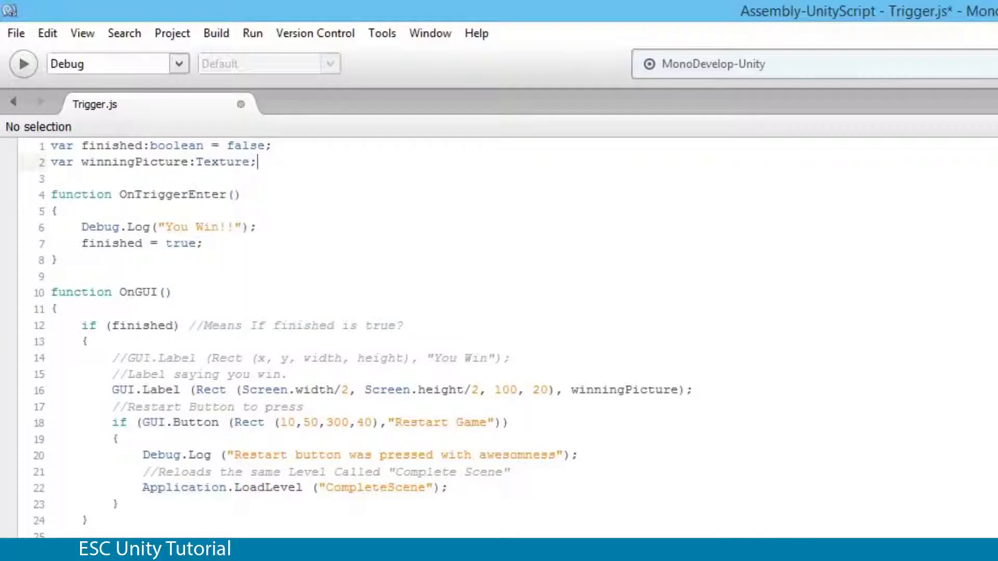
key("ctrl+s")
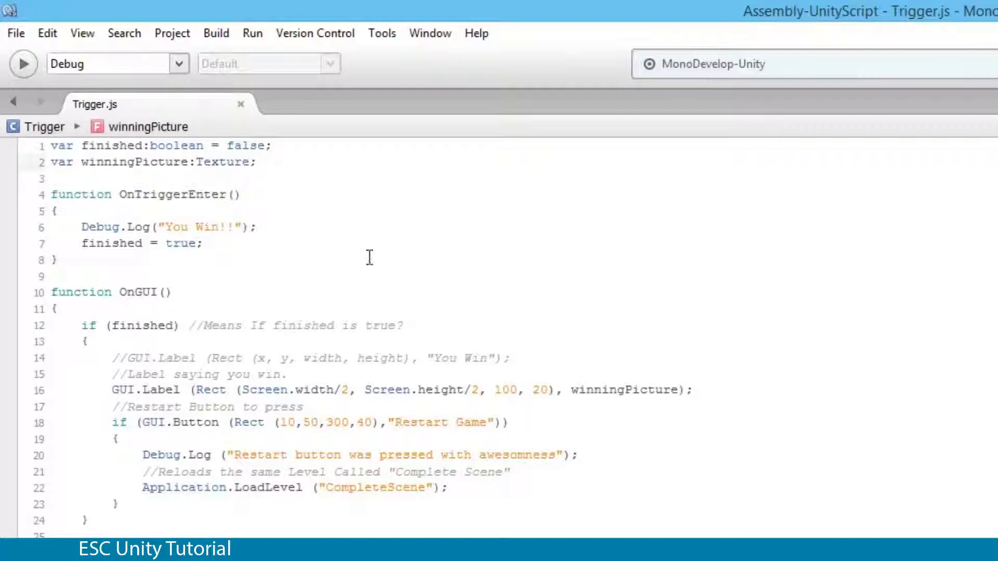
left_click(8, 33)
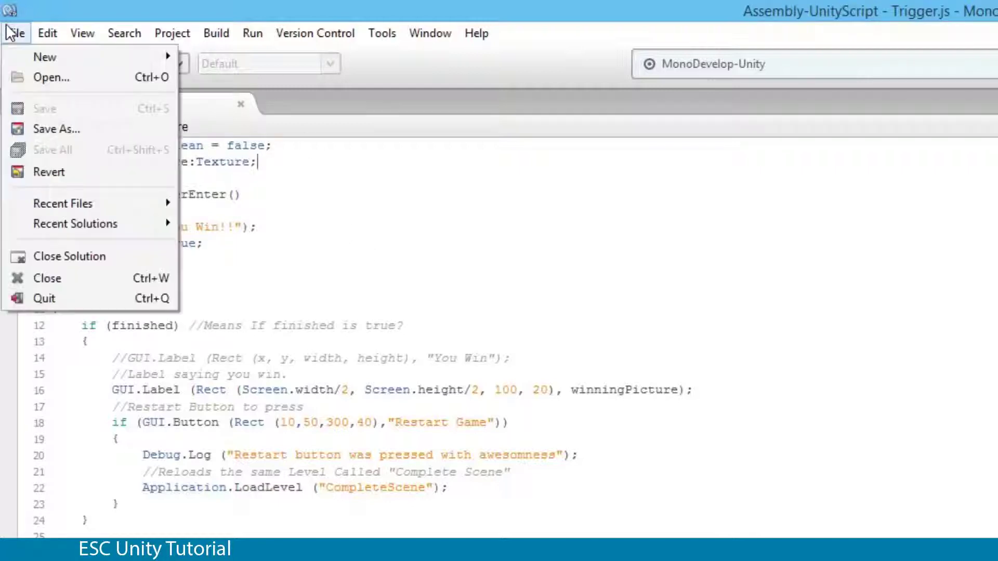
- Show FinishLine's Trigger settings in the Inspector and open the _Images folder
key("Escape")
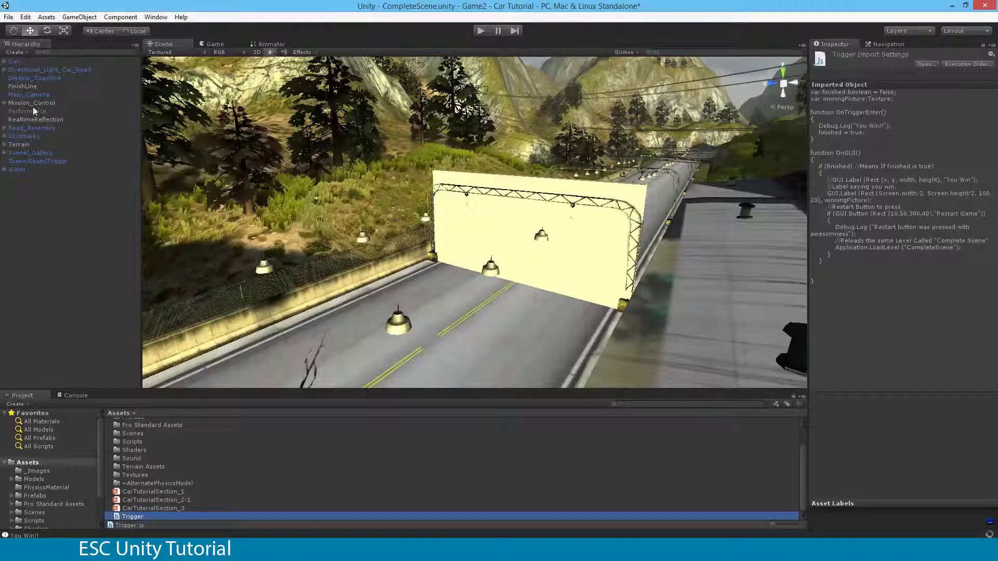
left_click(27, 87)
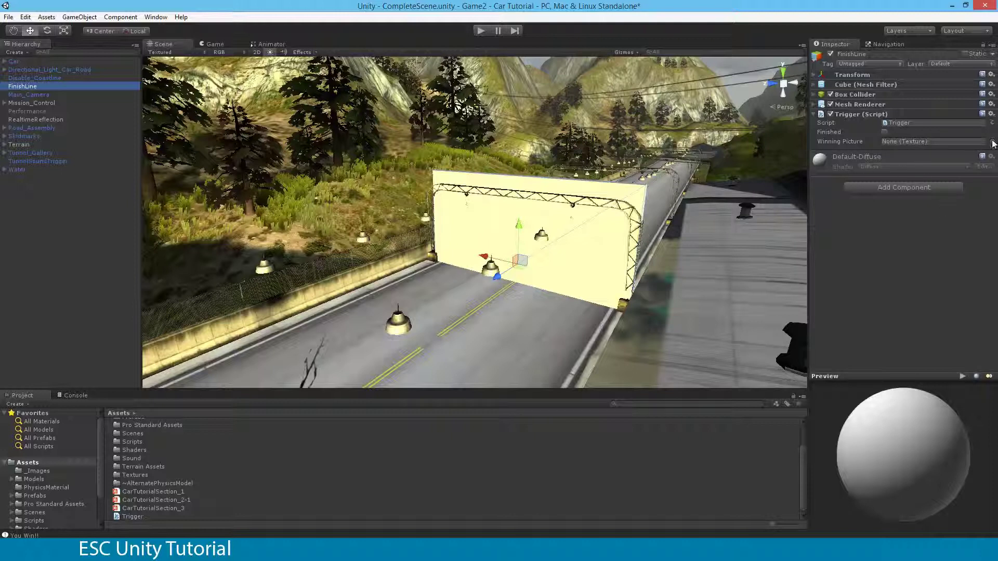
left_click(32, 470)
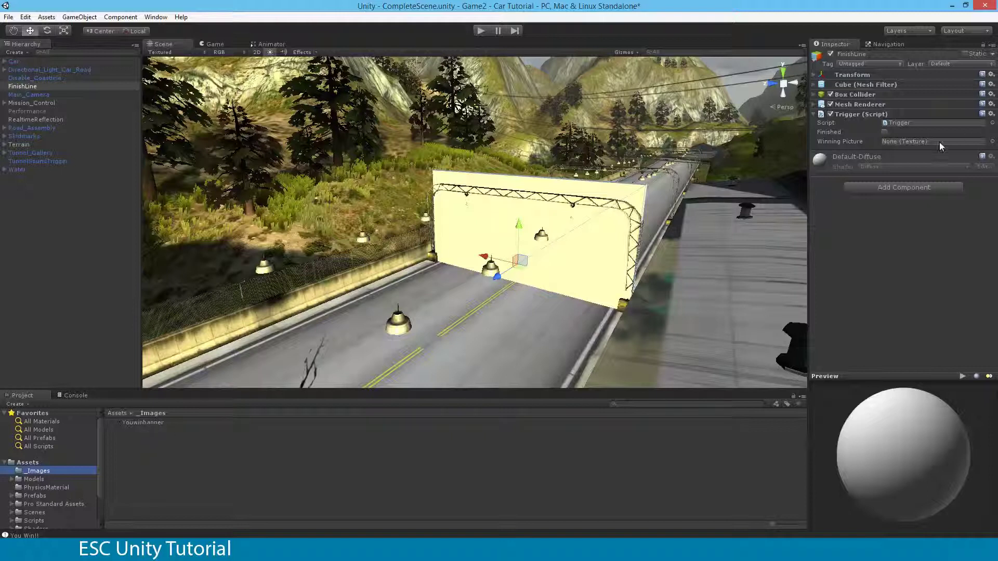
- Assign the Youwinbanner texture to FinishLine's Winning Picture slot through the texture picker
left_click(992, 142)
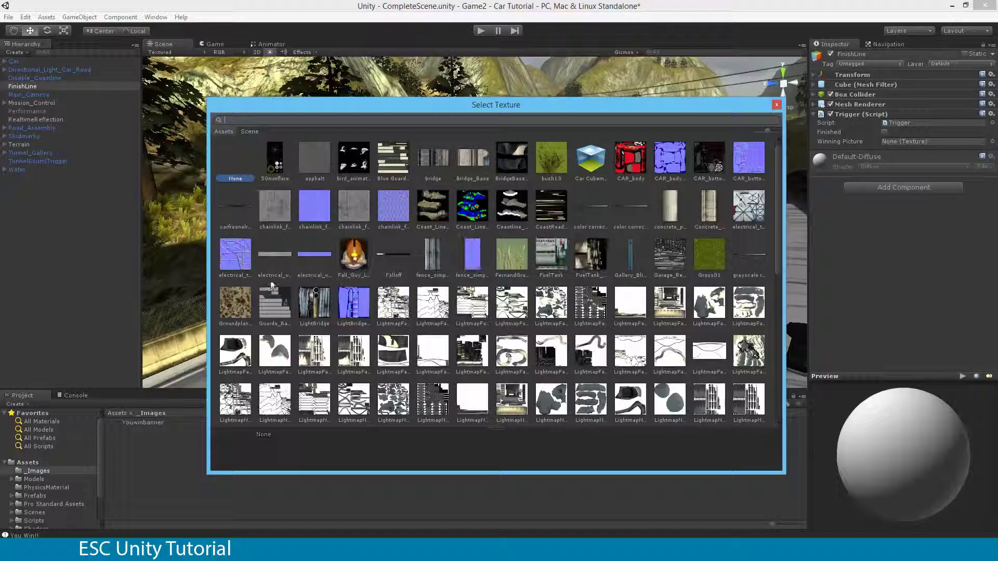
left_click_drag(778, 198, 780, 148)
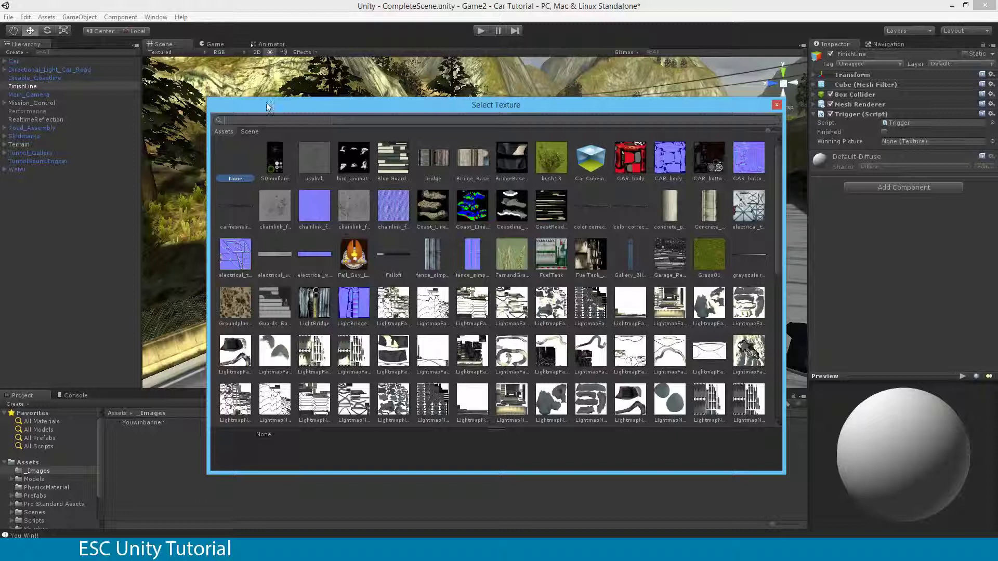
type("banne")
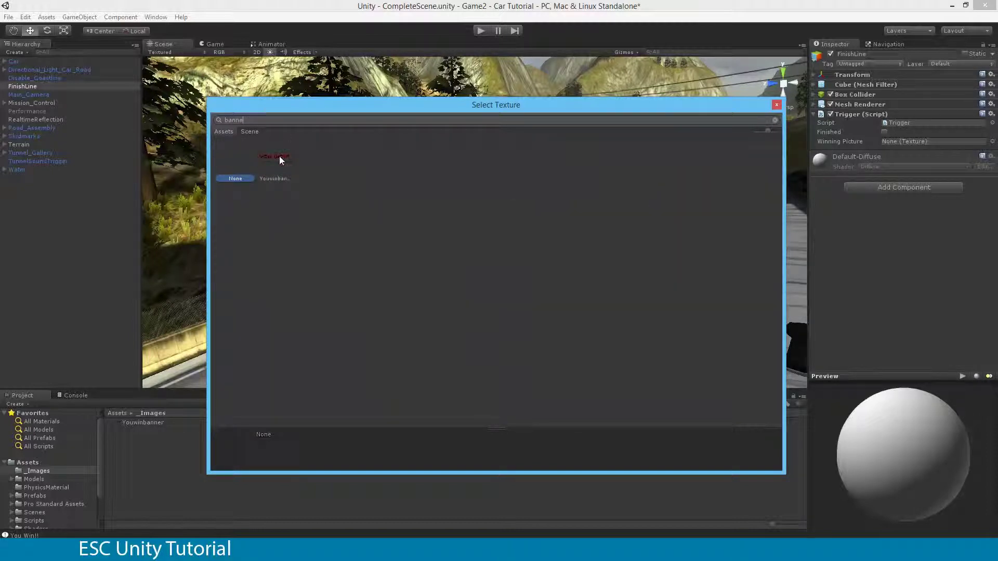
left_click(279, 156)
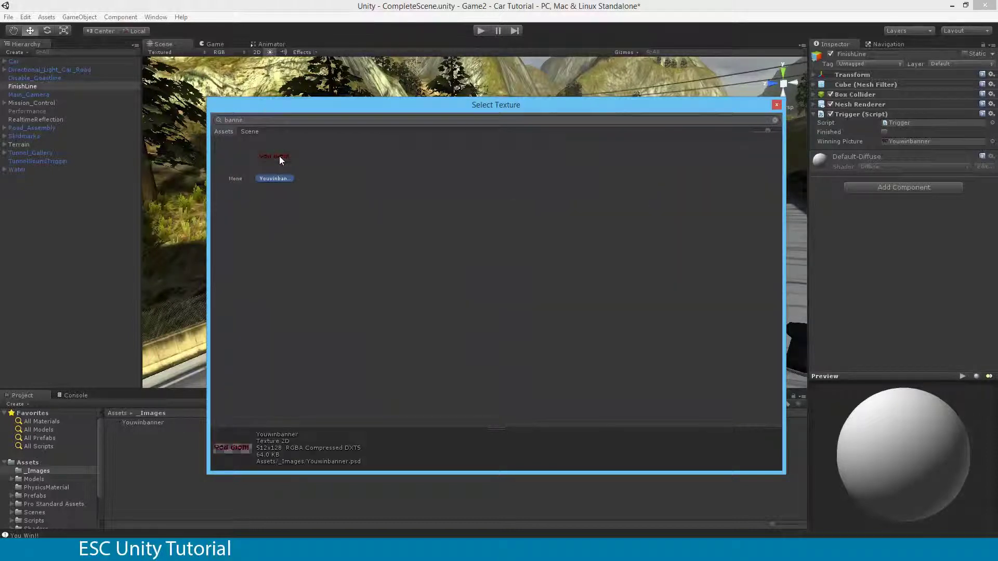
left_click(237, 165)
key("BackSpace")
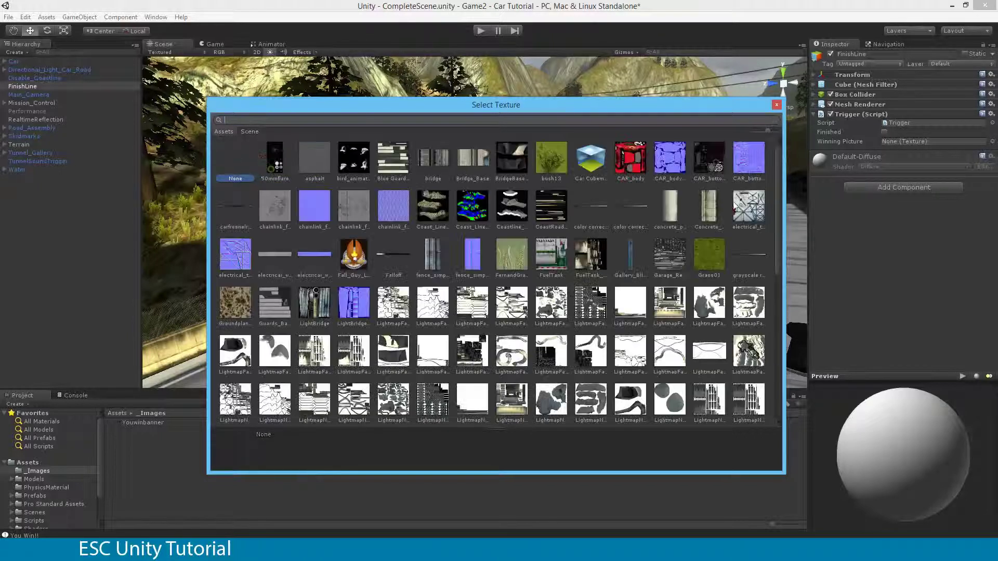
left_click_drag(778, 177, 778, 327)
left_click(352, 402)
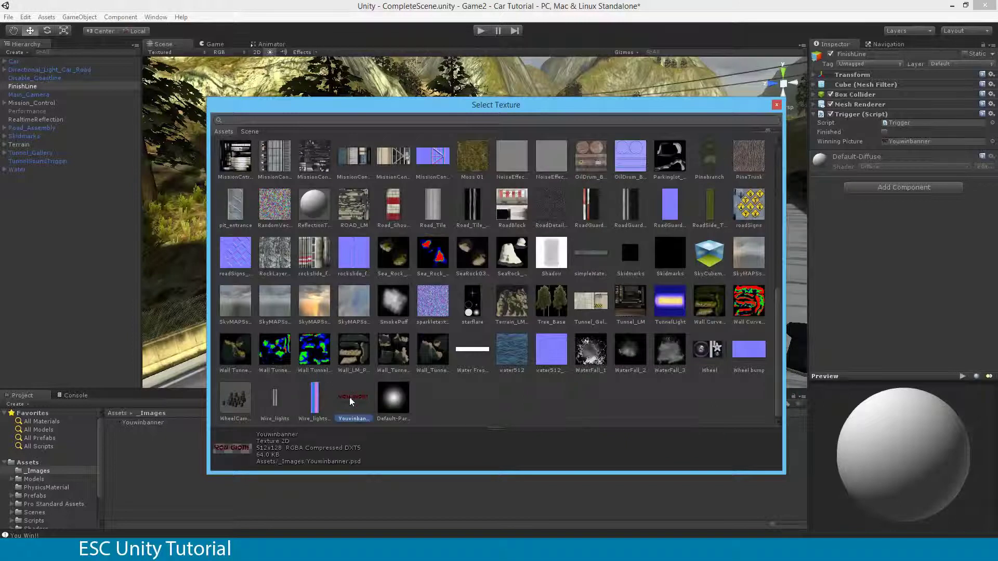
double_click(353, 403)
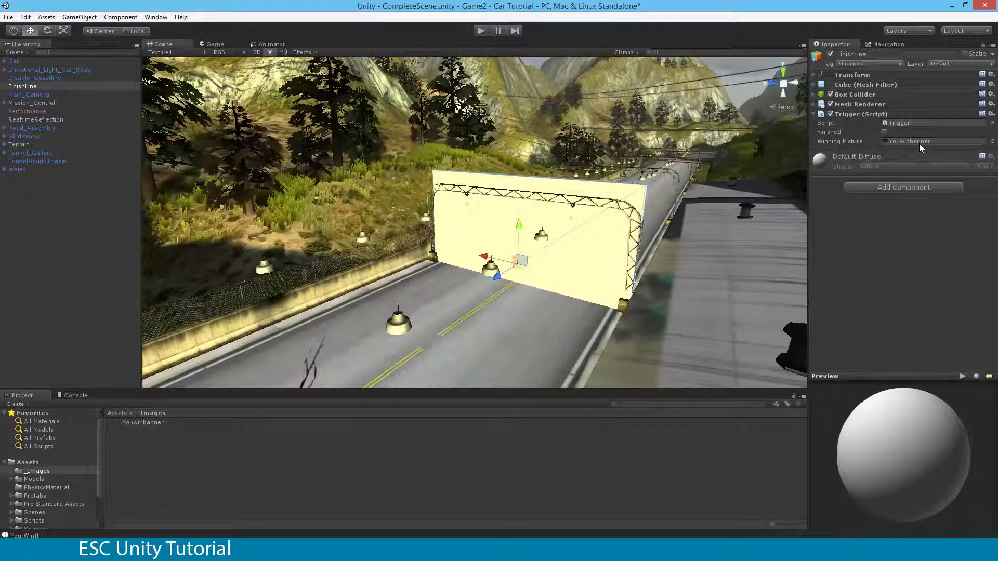
left_click(483, 30)
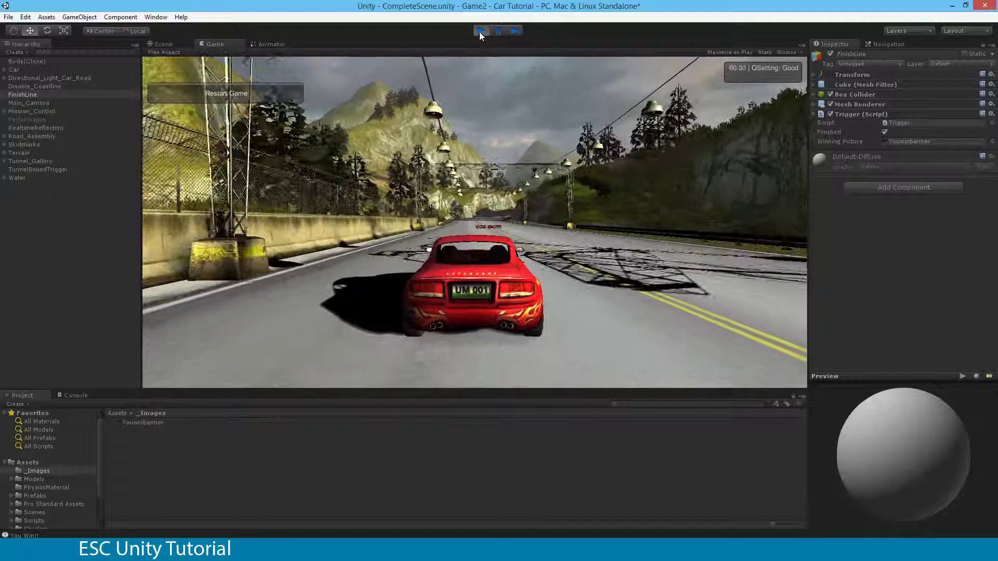
left_click(479, 33)
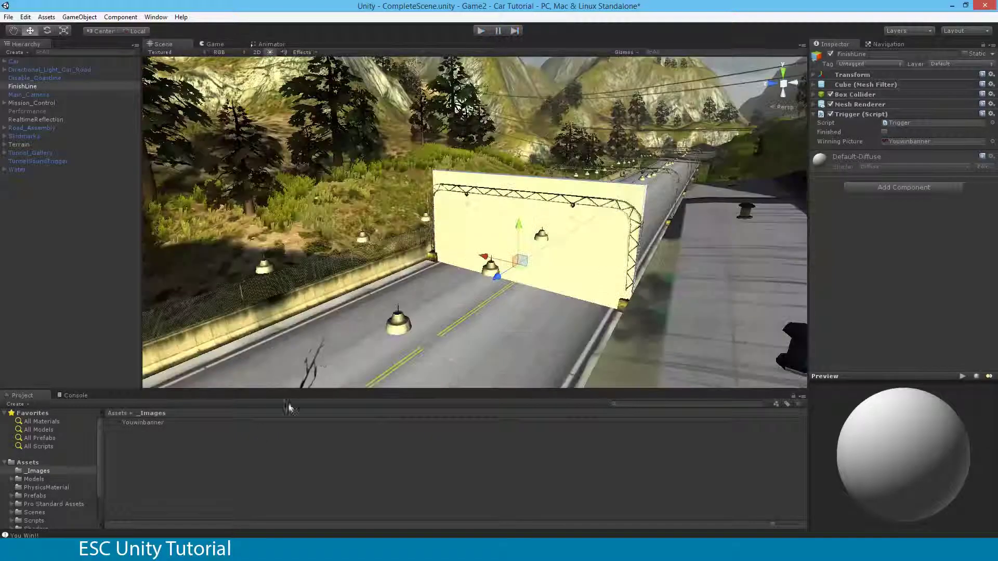
- Check Youwinbanner's 512x128 size and identify the GUI.Label width and height values
left_click(139, 423)
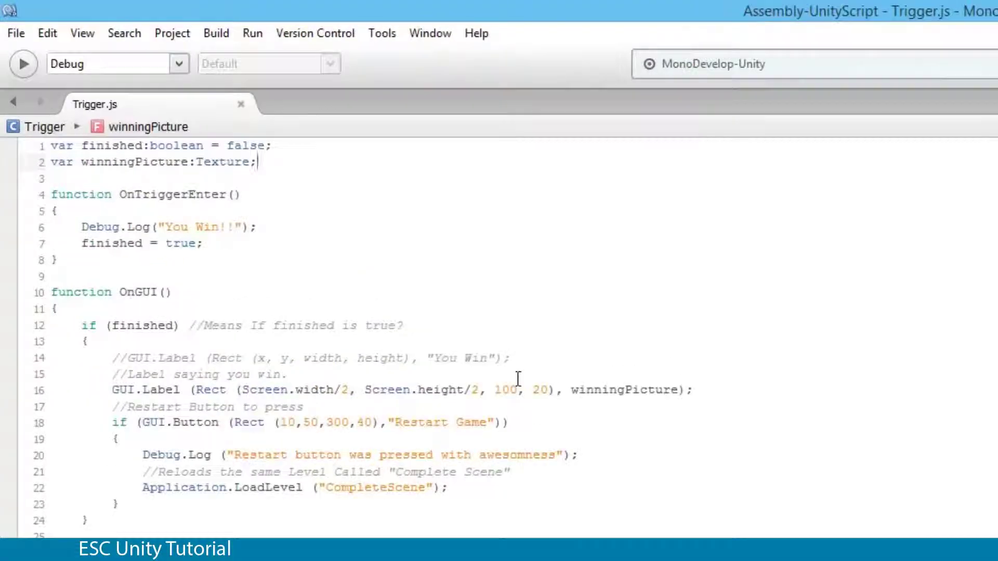
double_click(497, 389)
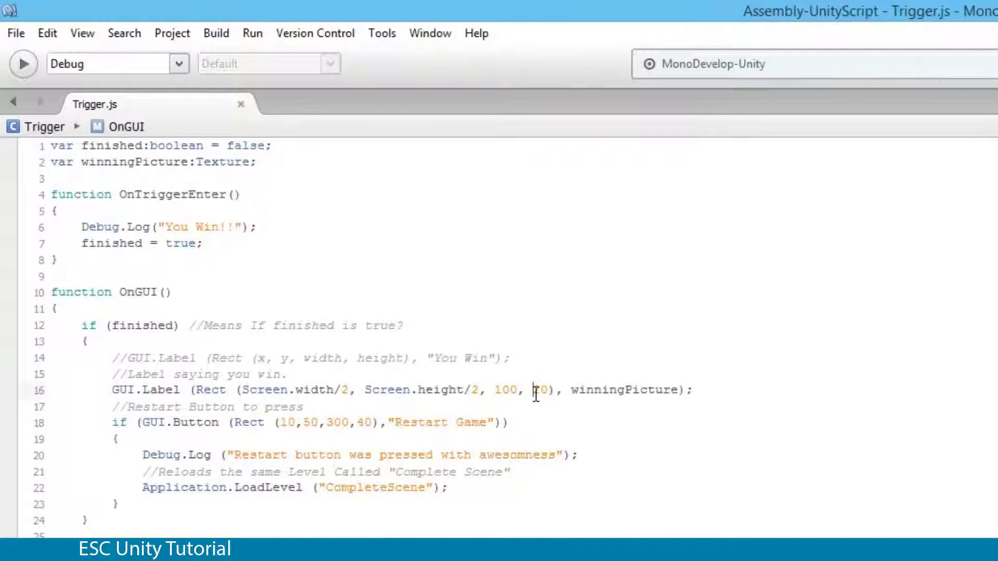
mouse_move(534, 390)
left_mouse_down()
mouse_move(548, 394)
mouse_move(507, 391)
mouse_move(520, 391)
left_mouse_up()
left_click_drag(304, 359, 343, 363)
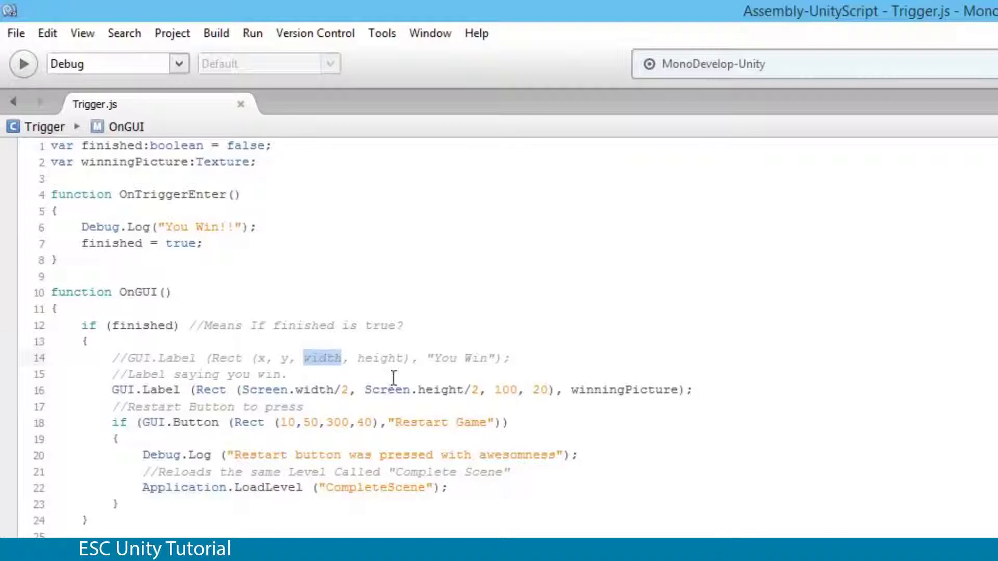
left_click_drag(533, 390, 541, 391)
left_click_drag(372, 359, 387, 358)
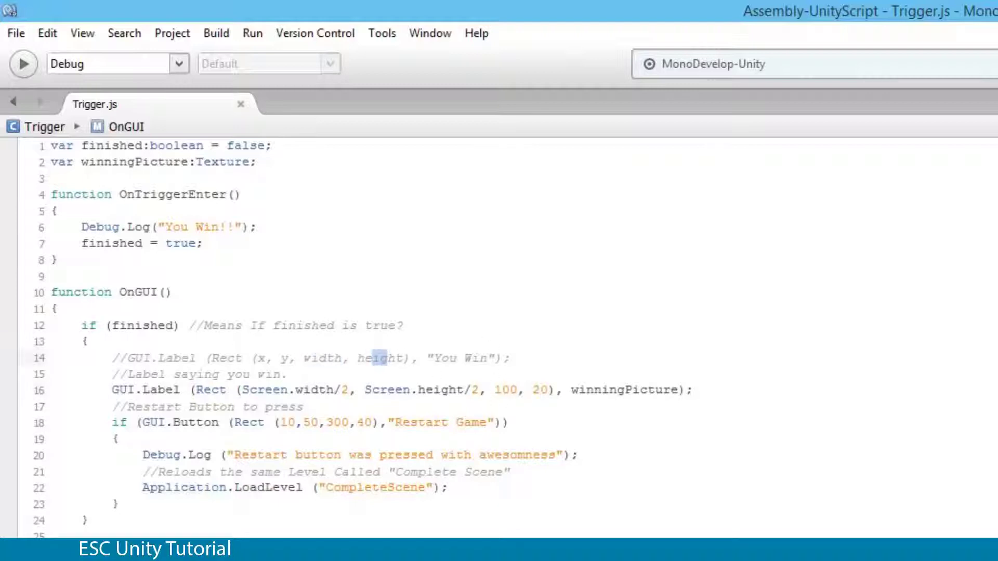
- Change the label size from 100, 20 to 512, 128 and save the script
left_click_drag(495, 390, 519, 390)
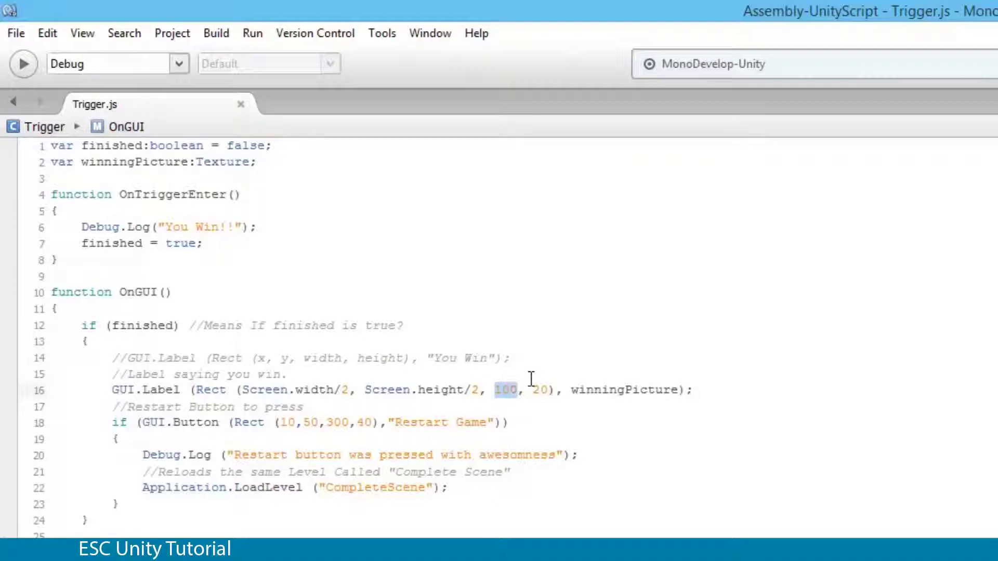
type("512")
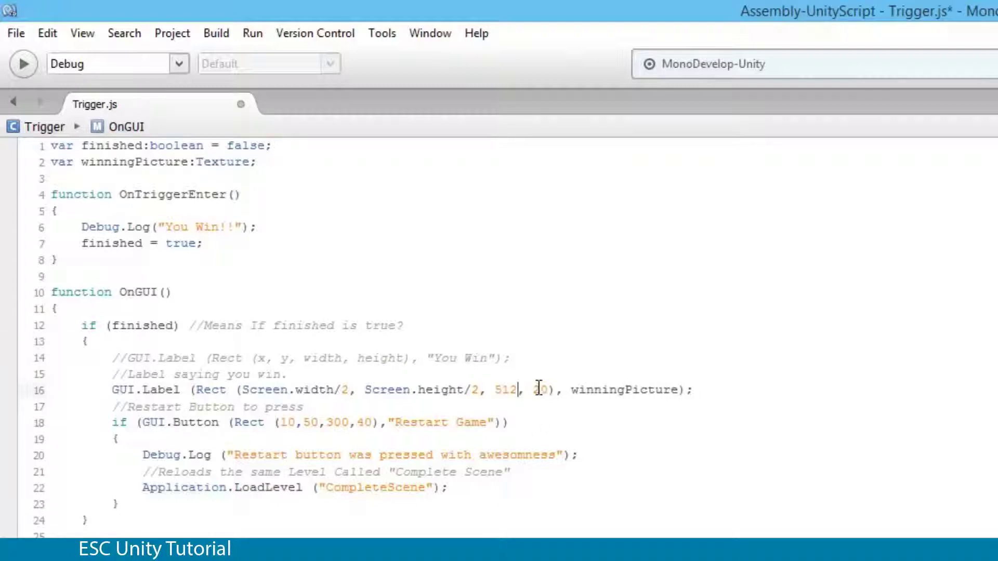
left_click_drag(531, 390, 549, 390)
type("128")
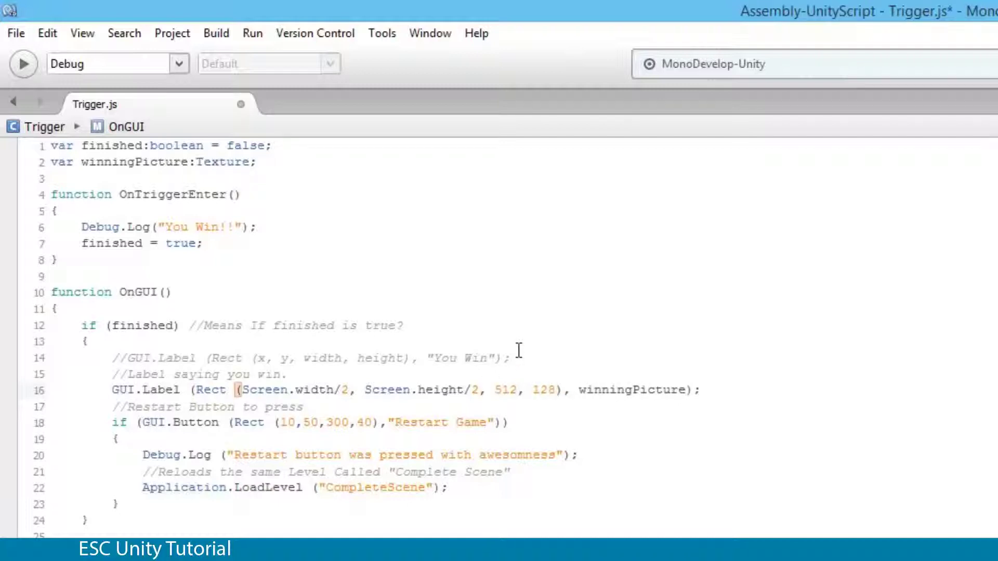
key("ctrl+s")
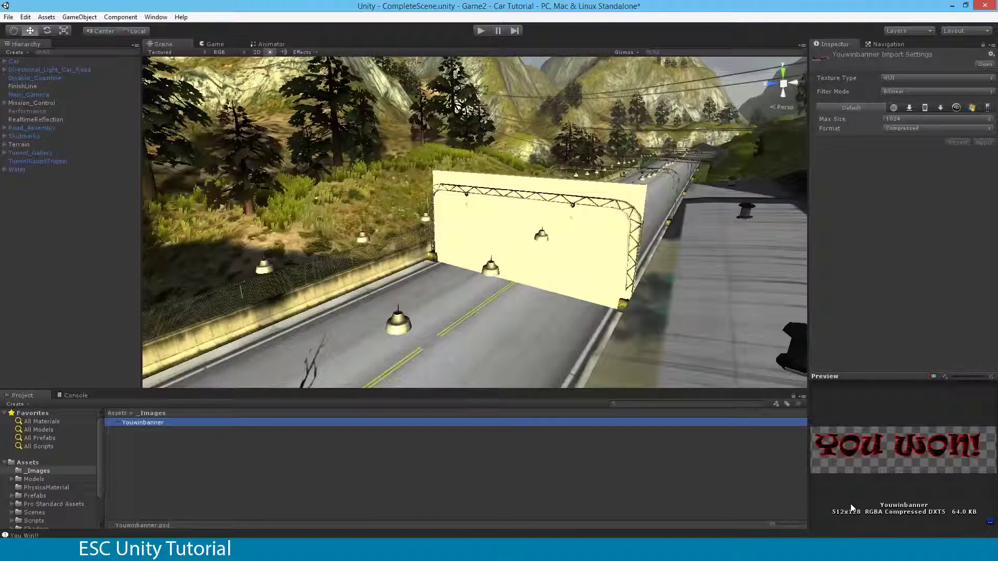
- Play through the finish line to see the full-size YOU WON! banner, then stop
left_click(482, 32)
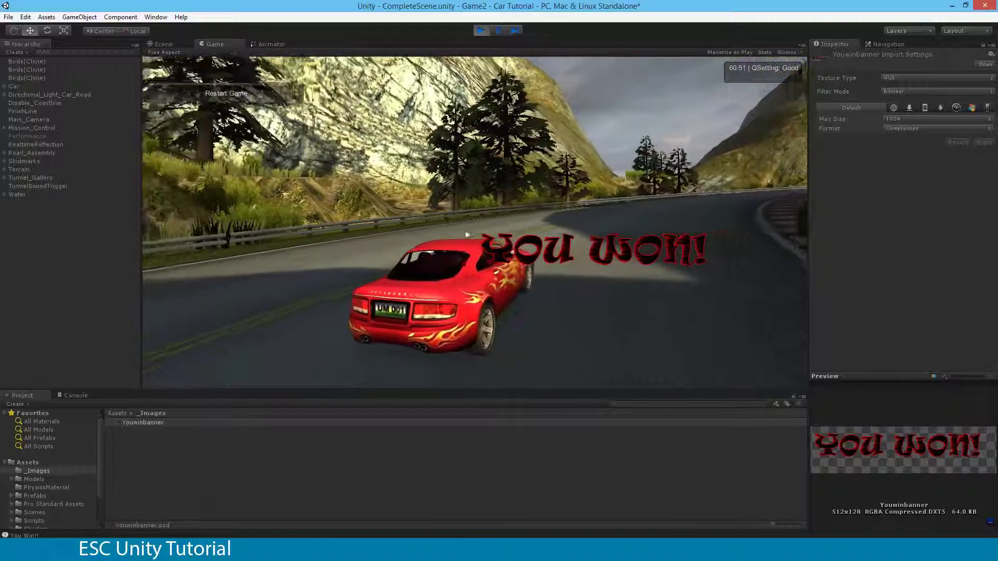
left_click(481, 30)
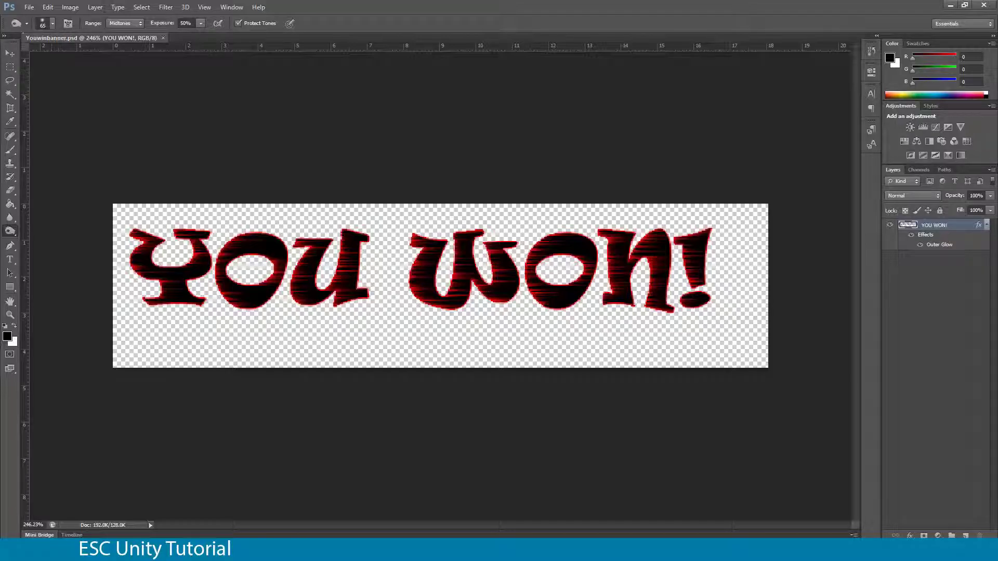
- Create a new letter-size document from the U.S. Paper preset
left_click(29, 7)
left_click(30, 17)
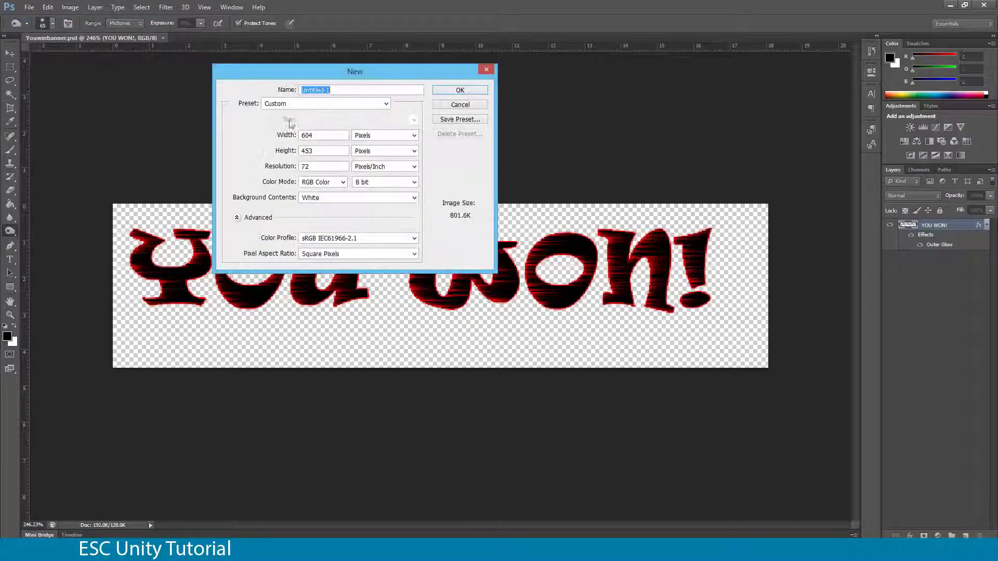
left_click(376, 106)
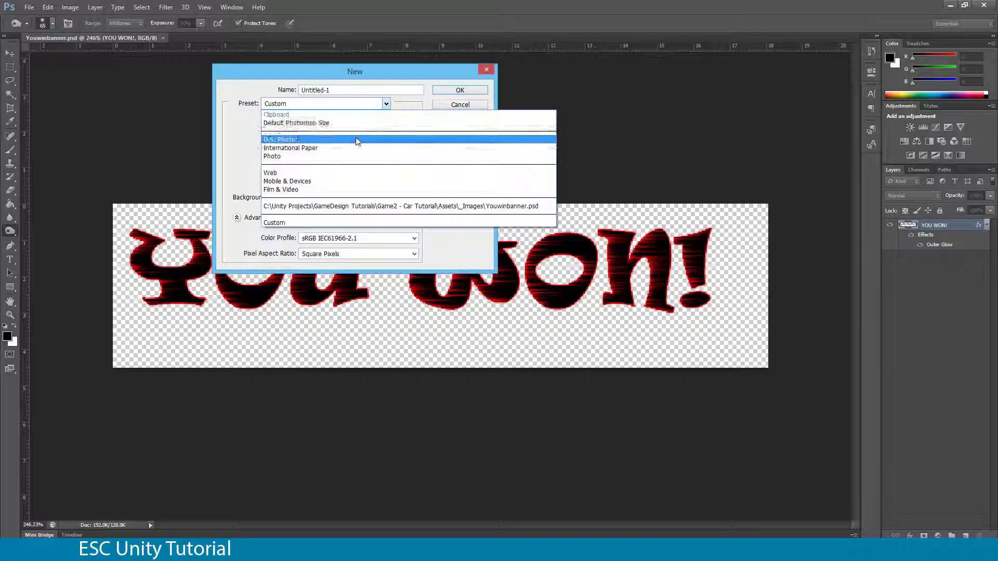
left_click(369, 139)
left_click(461, 89)
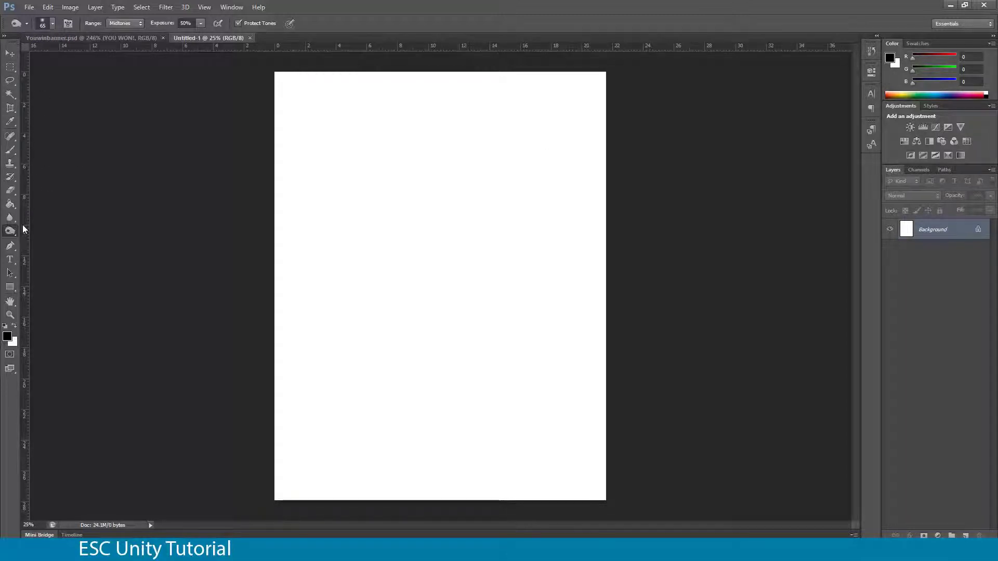
- Place a vertical guide at 10.80 cm and a horizontal guide at 13.97 cm, crossing mid-page
left_click_drag(23, 229, 443, 221)
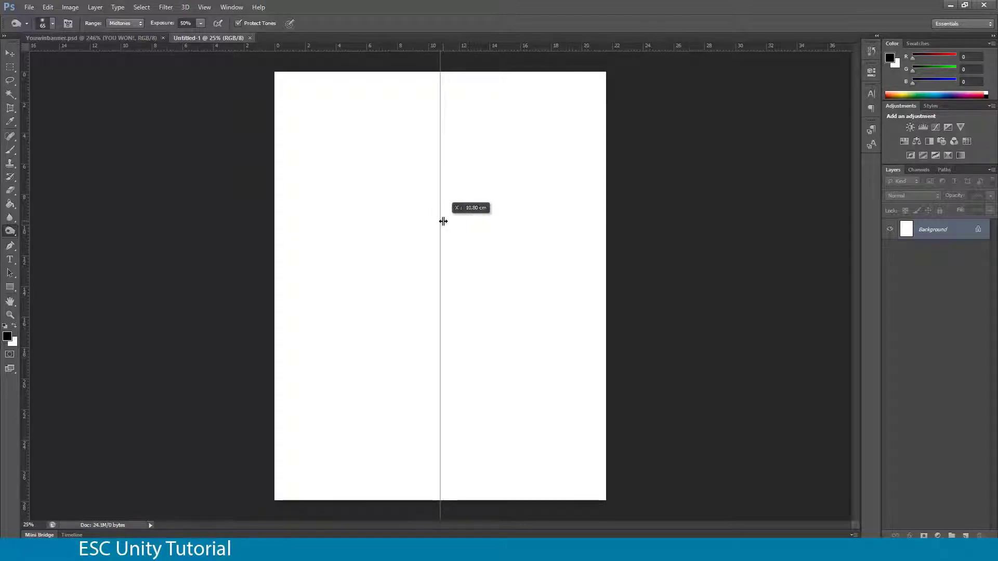
left_click_drag(443, 221, 443, 222)
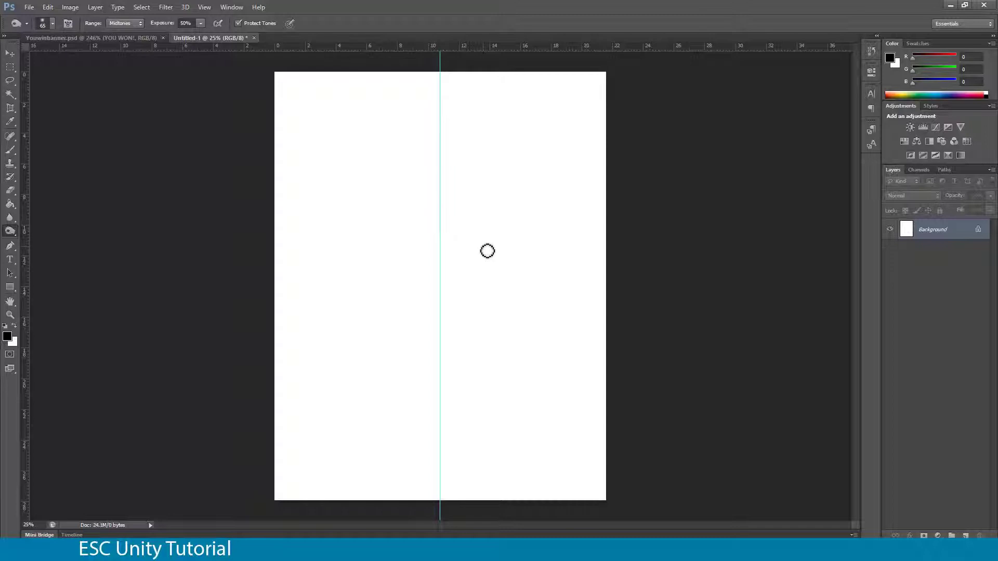
left_click_drag(378, 48, 396, 279)
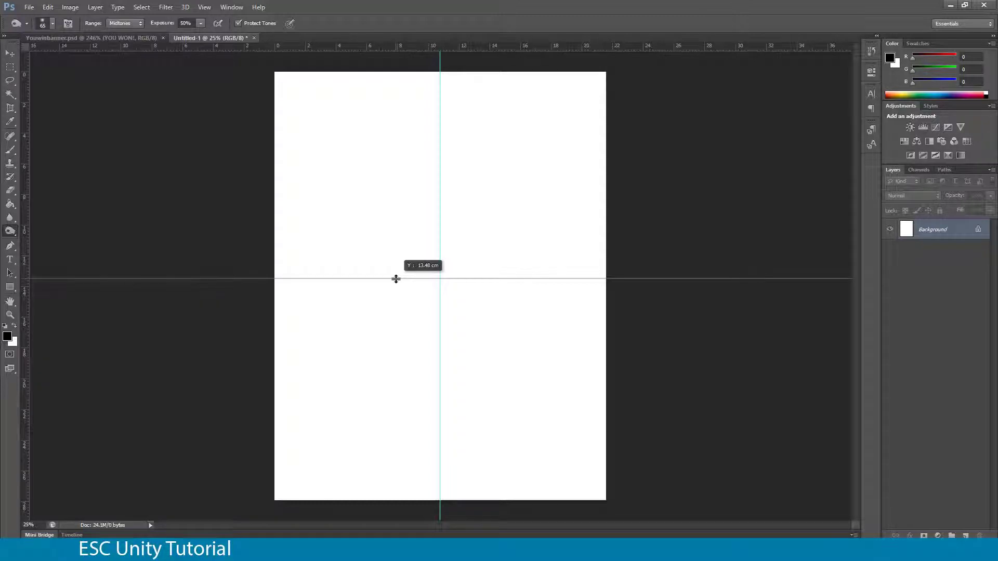
left_click_drag(396, 280, 397, 286)
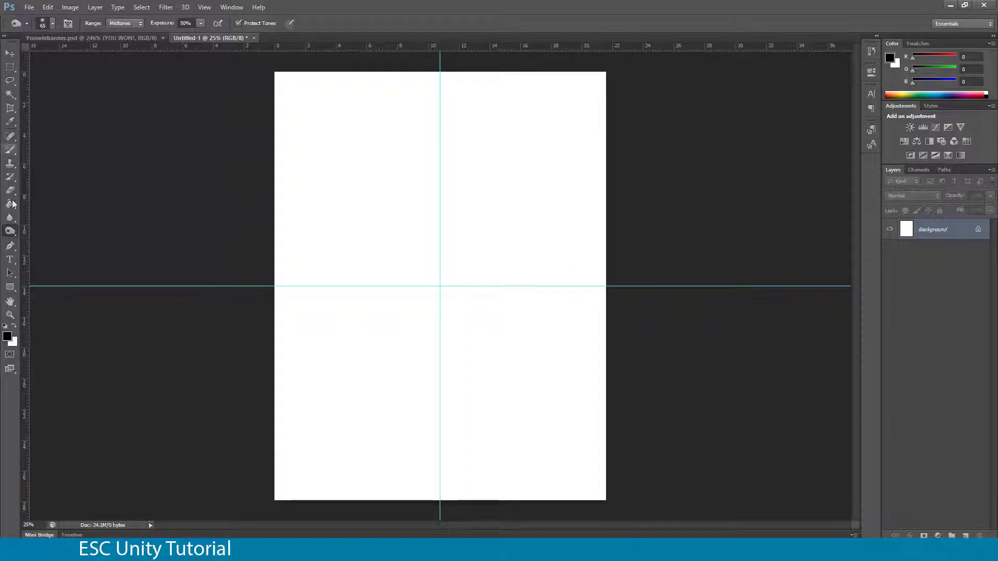
- Draw a black rectangle shape and Free Transform it to about half the page width
left_click(10, 288)
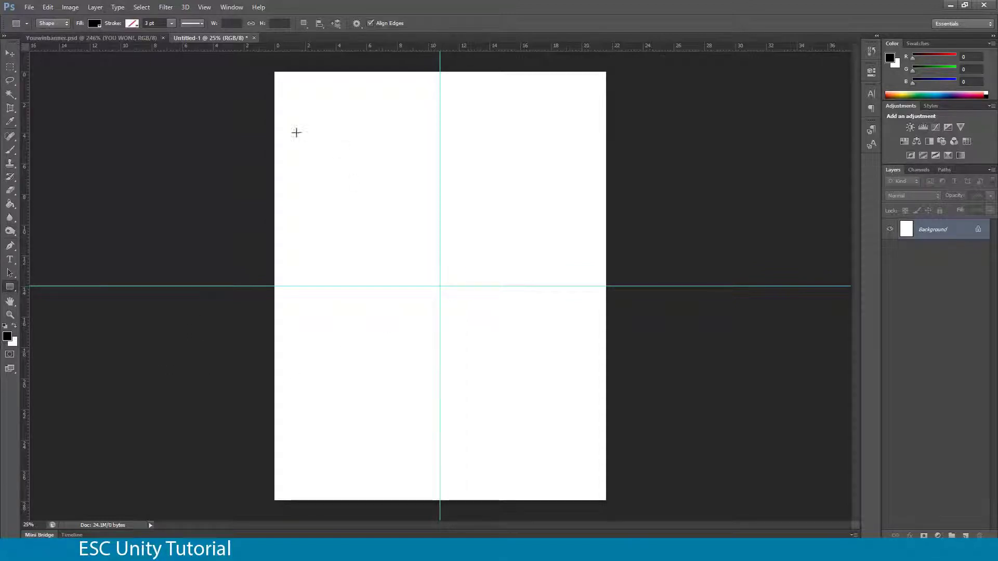
left_click_drag(275, 72, 605, 88)
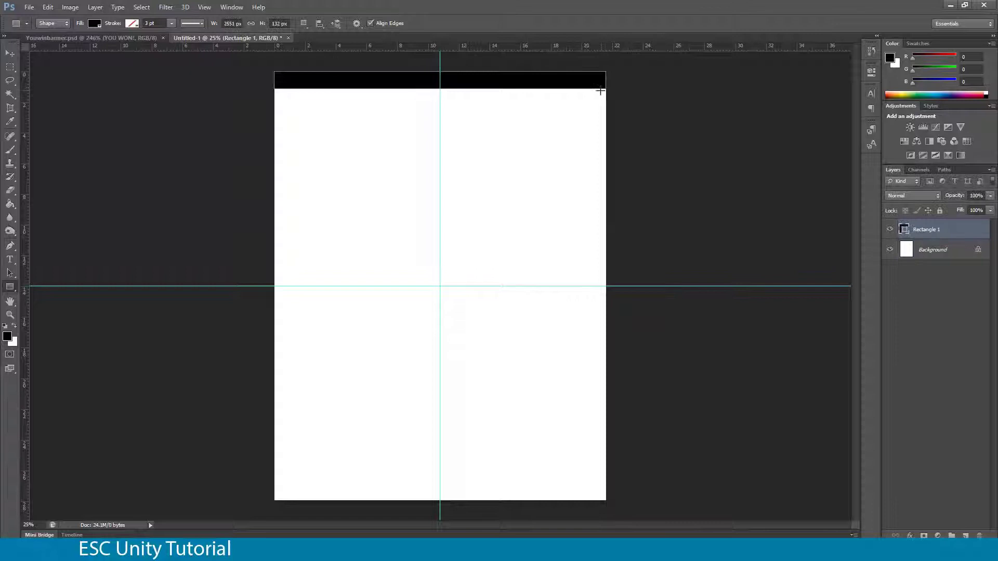
left_click(8, 53)
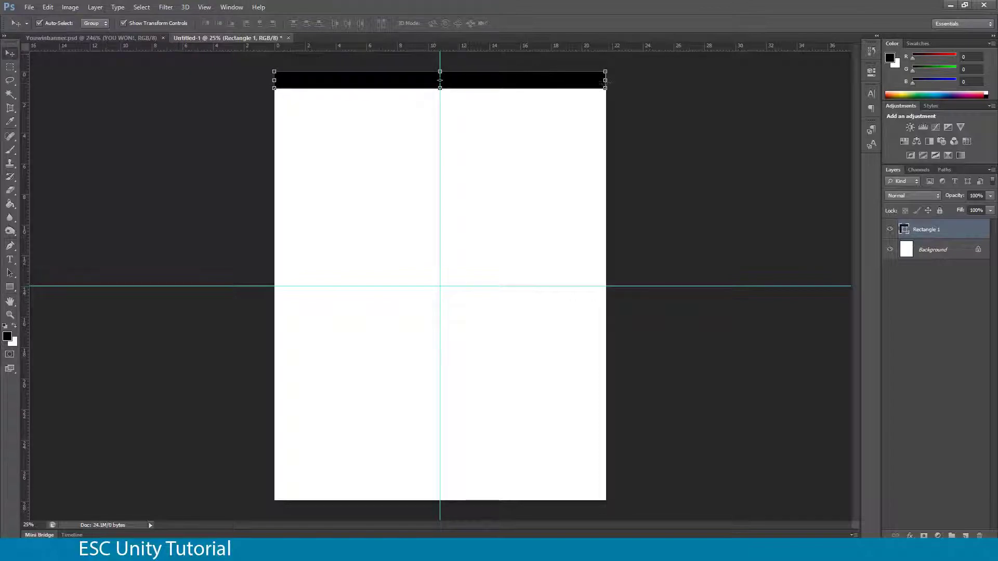
left_click_drag(605, 80, 440, 80)
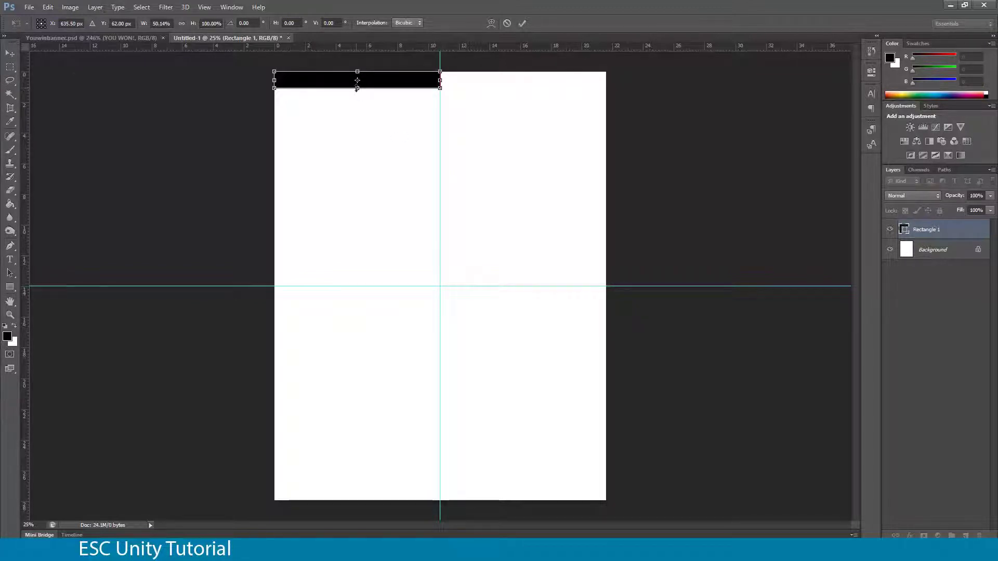
left_click_drag(358, 88, 377, 287)
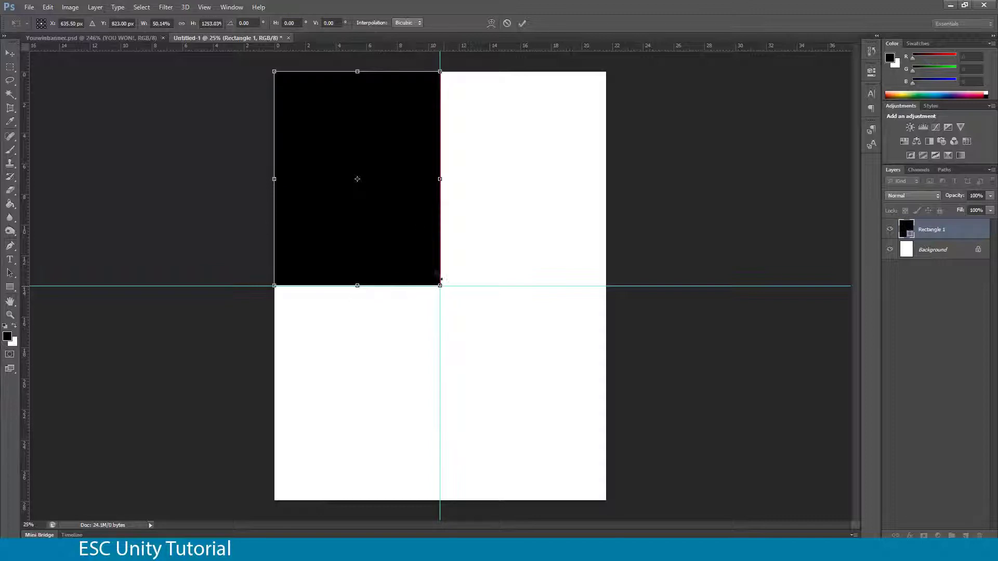
- Resize the rectangle and centre it on the guides' crossing point, then return to Trigger.js
left_click_drag(364, 143, 531, 358)
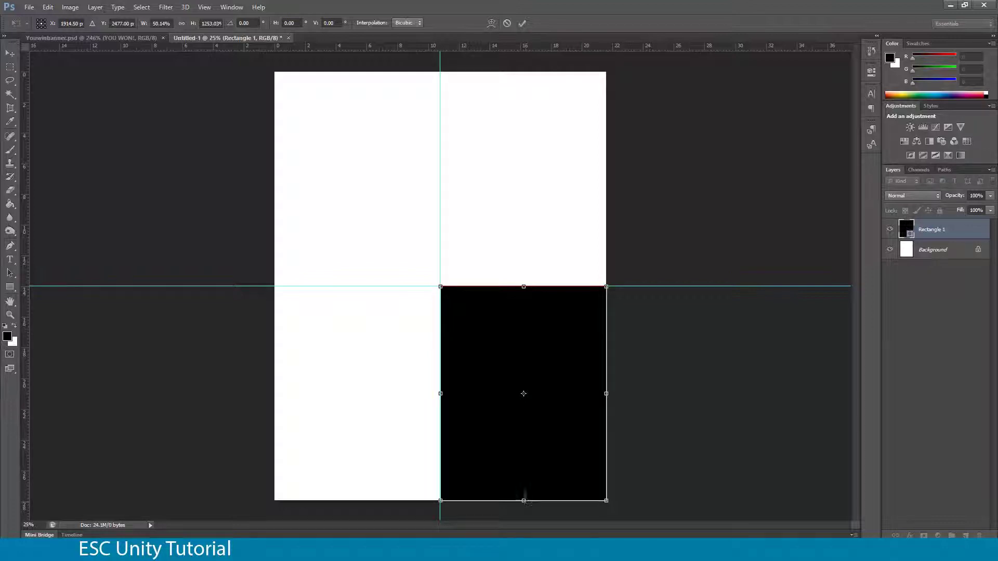
left_click_drag(524, 500, 523, 348)
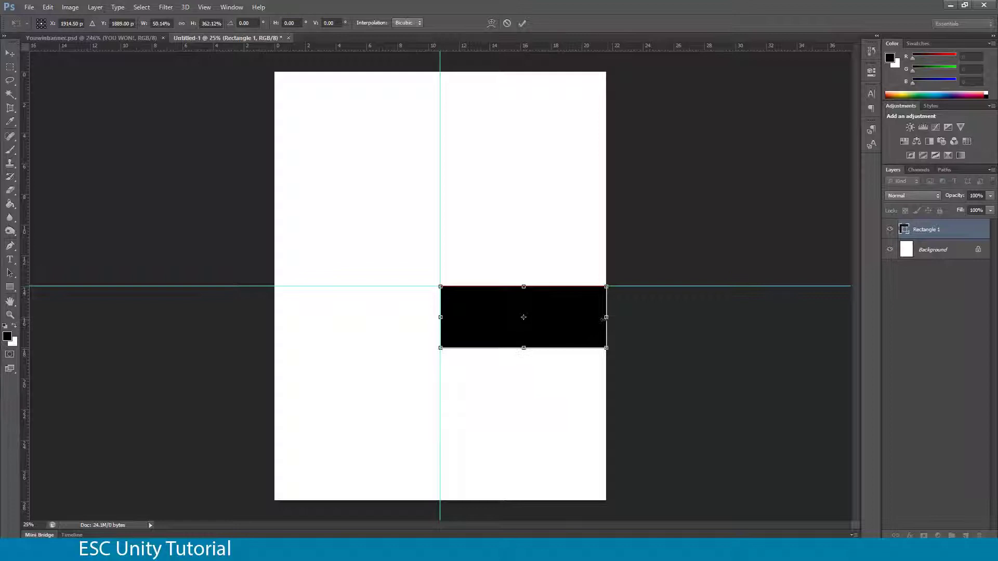
left_click_drag(605, 317, 571, 317)
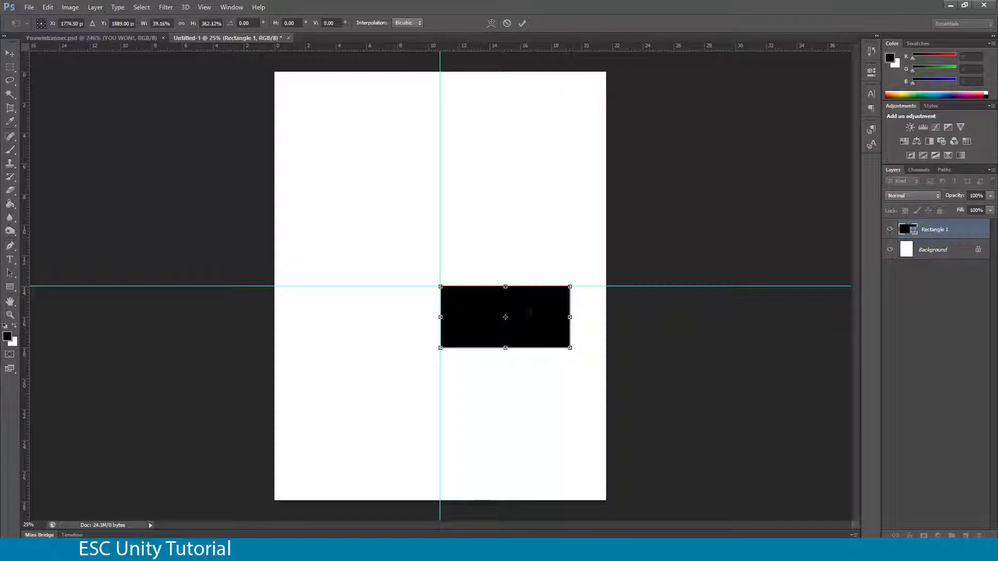
left_click_drag(505, 318, 440, 317)
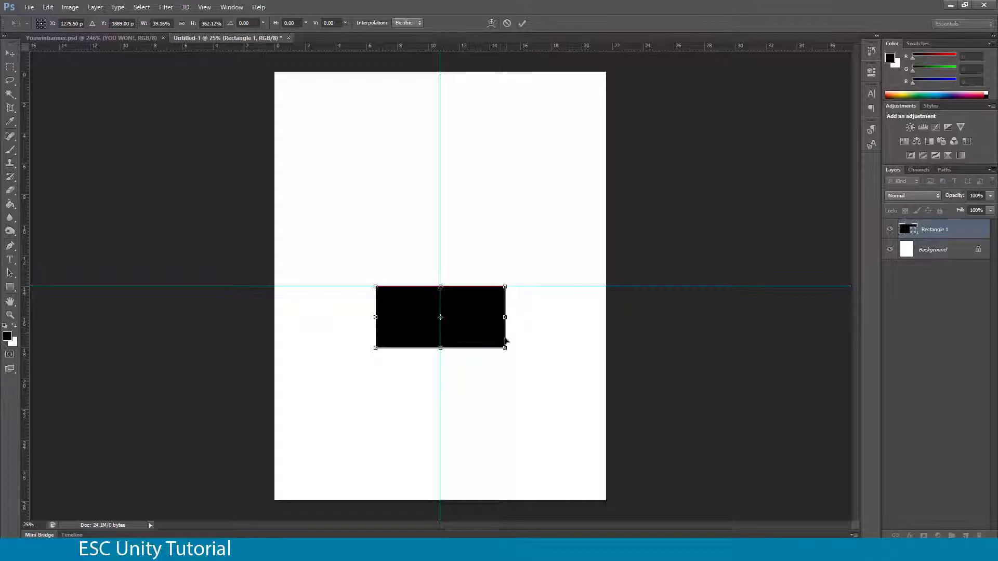
left_click_drag(470, 328, 472, 296)
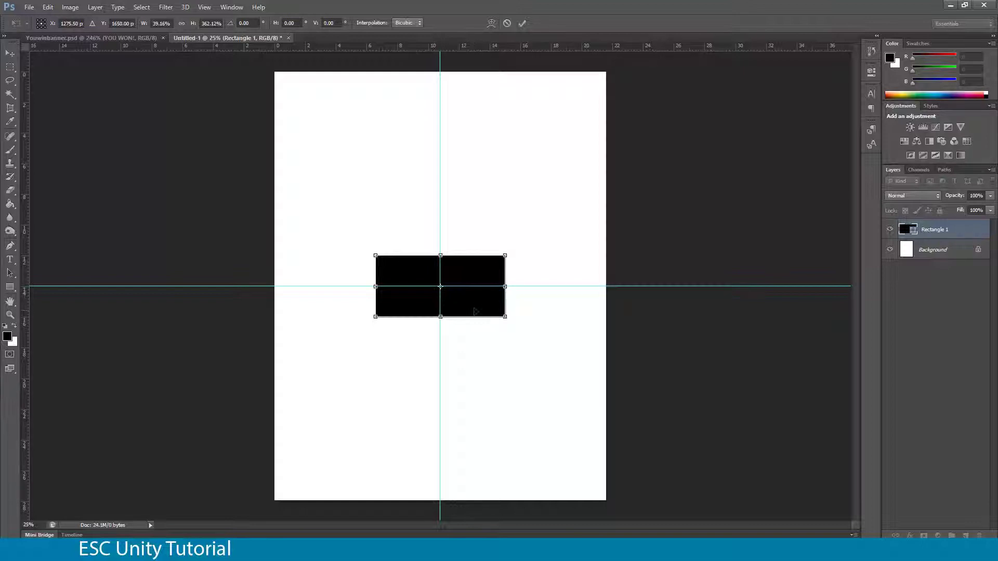
key("alt+Tab")
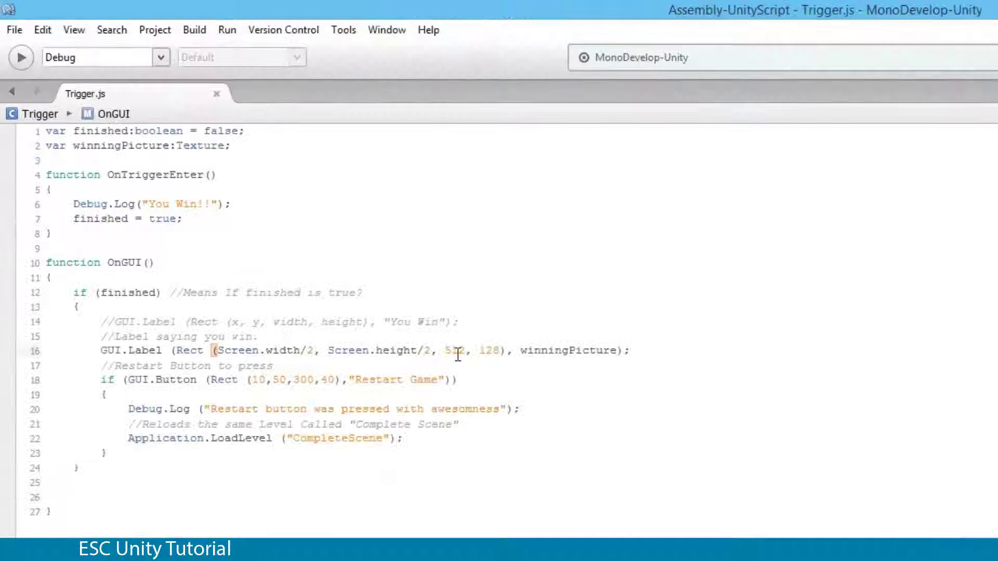
- On line 16, subtract 256 from Screen.width/2 and 64 from Screen.height/2, then save Trigger.js
double_click(501, 391)
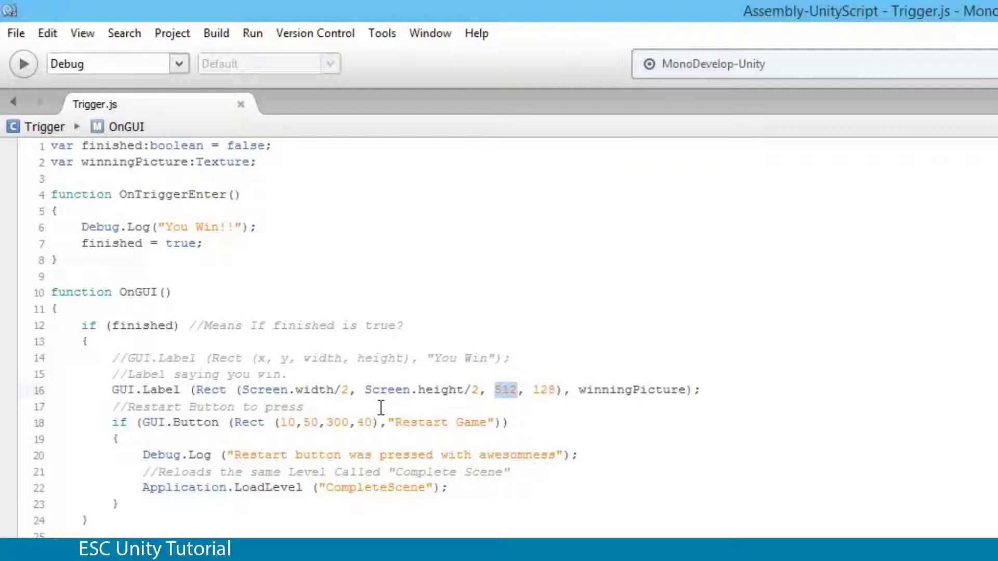
left_click(349, 391)
type("-")
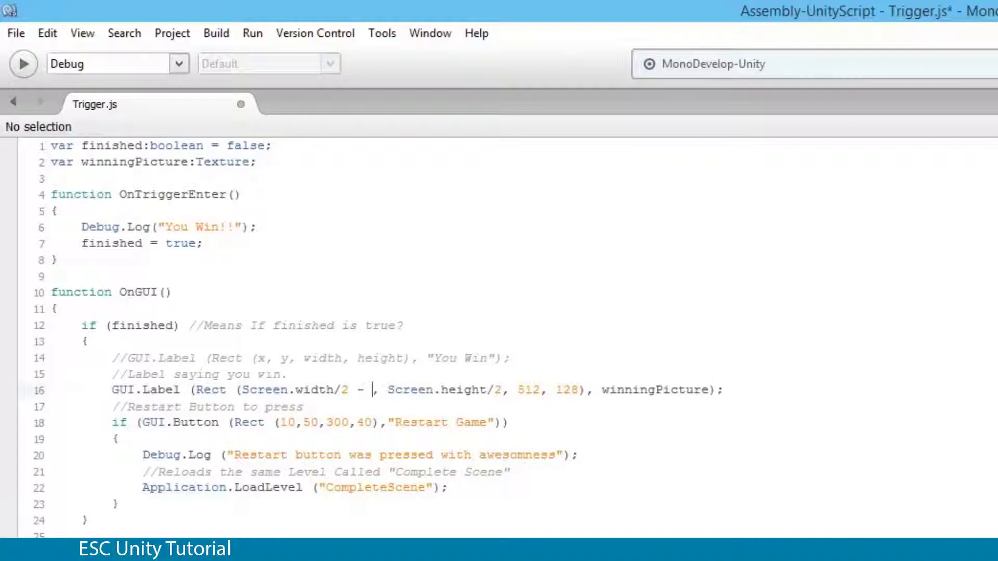
type("256")
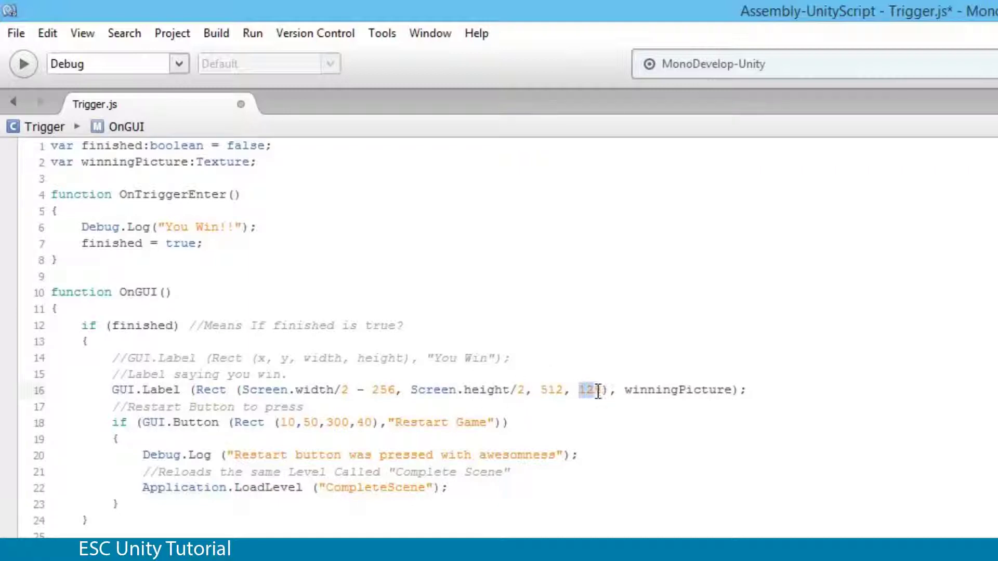
type("- 64")
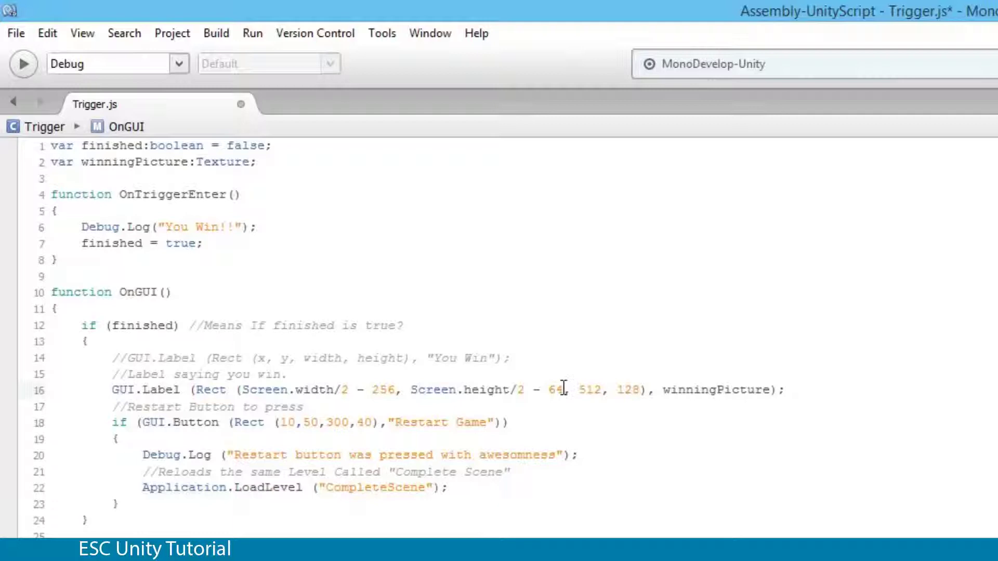
key("ctrl+s")
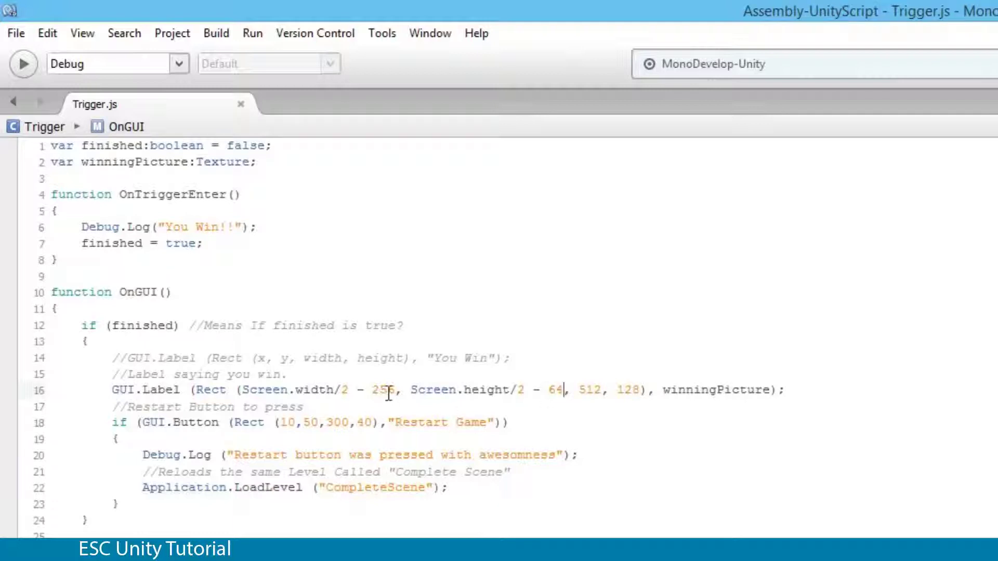
left_click_drag(278, 391, 569, 390)
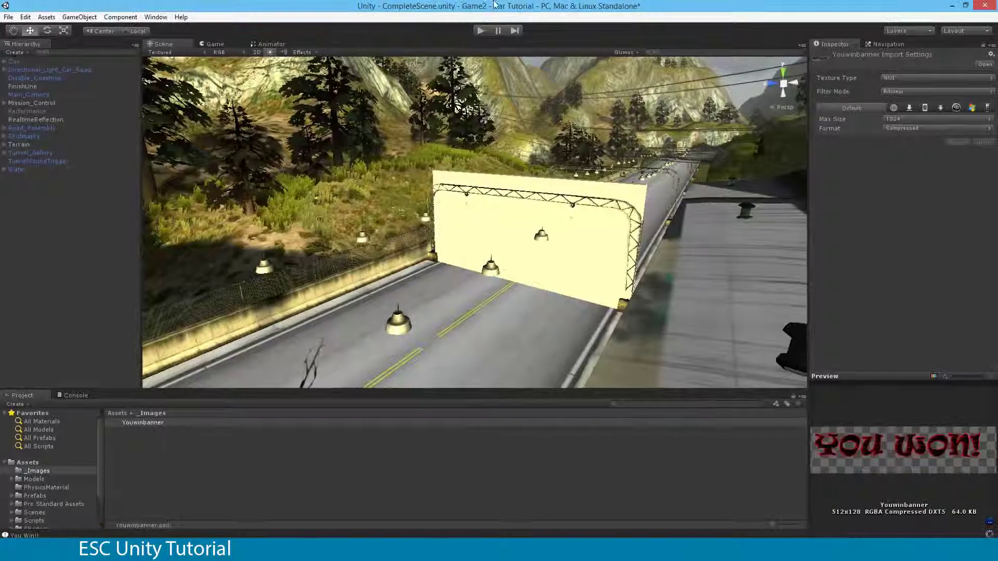
- Play-test the game and check the YOU WON! banner now appears centred at the finish
left_click(482, 31)
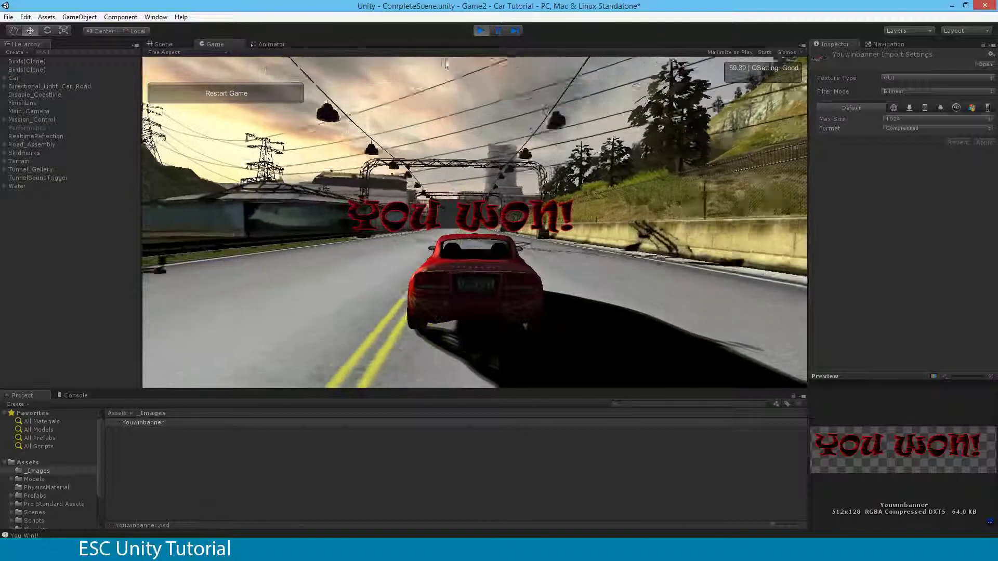
left_click(481, 31)
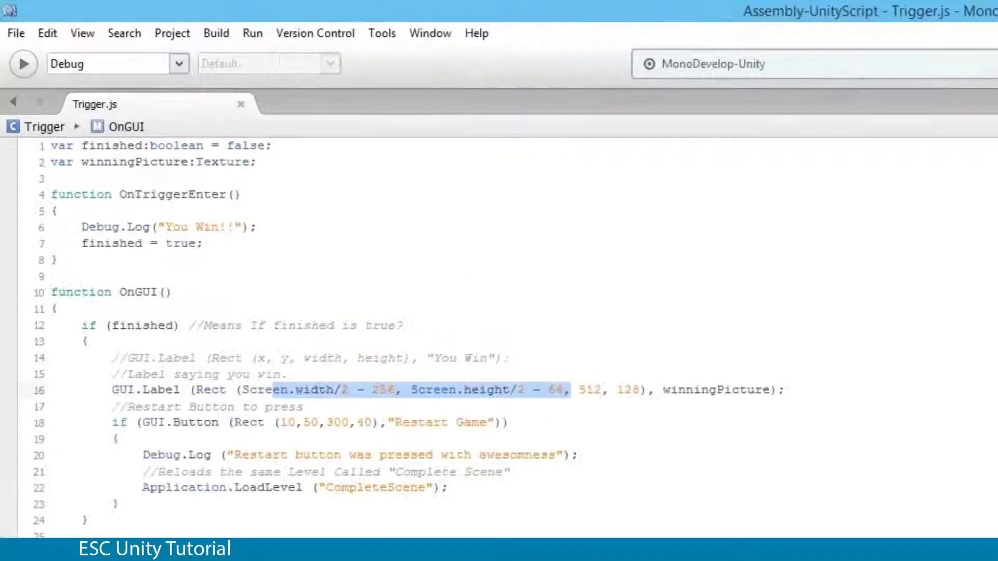
- Change the Restart Game button's Rect on line 18 to Screen.width/2, Screen.height/2, 300, 40, and save
left_click_drag(113, 423, 395, 423)
left_click_drag(122, 409, 292, 411)
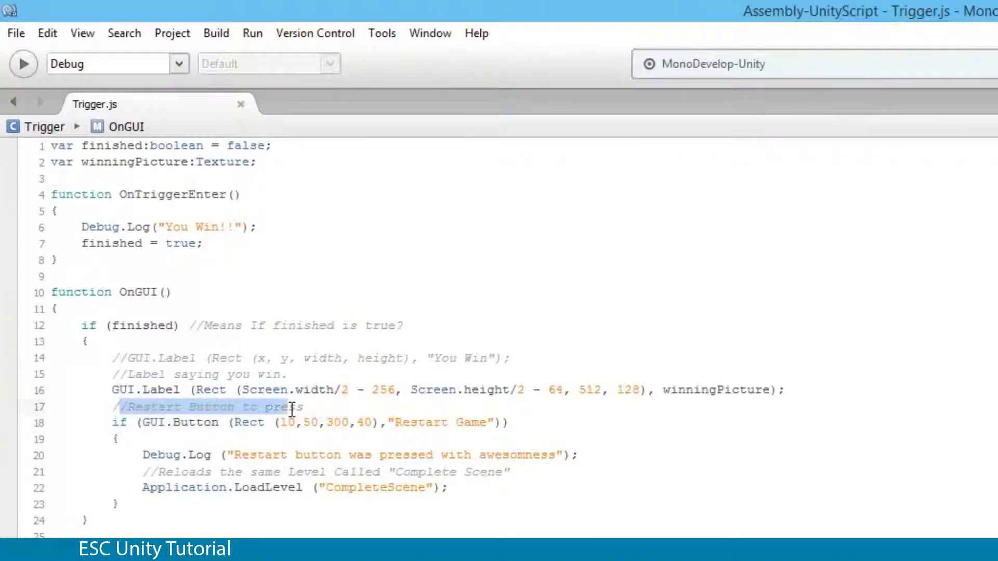
left_click(293, 423)
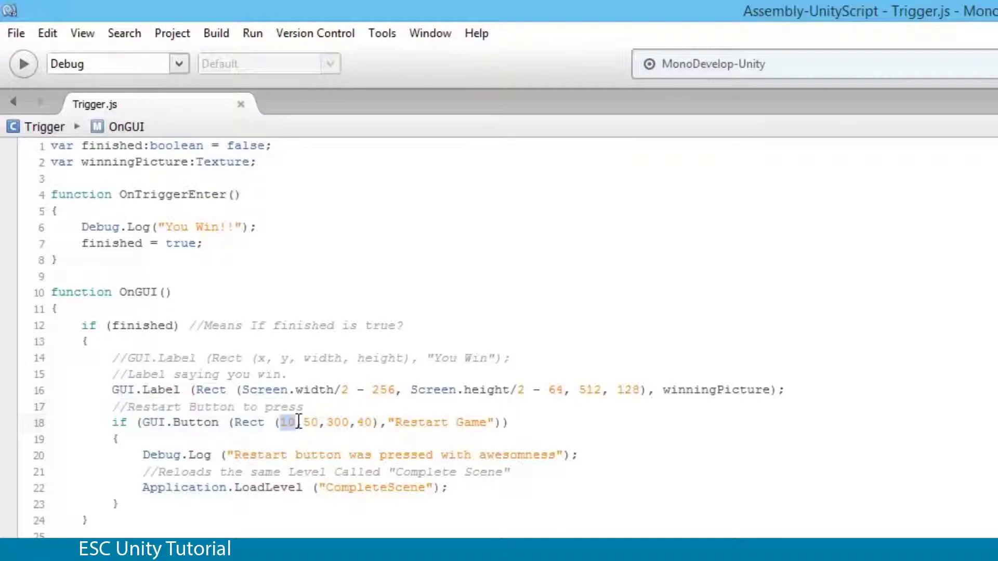
left_click_drag(299, 422, 330, 424)
key("Down")
type("Screen")
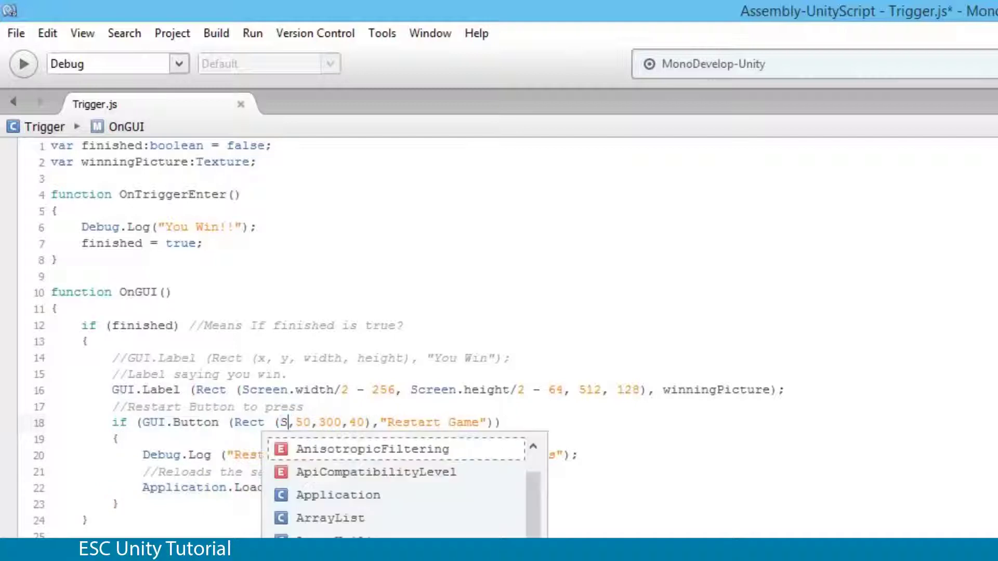
type(".width")
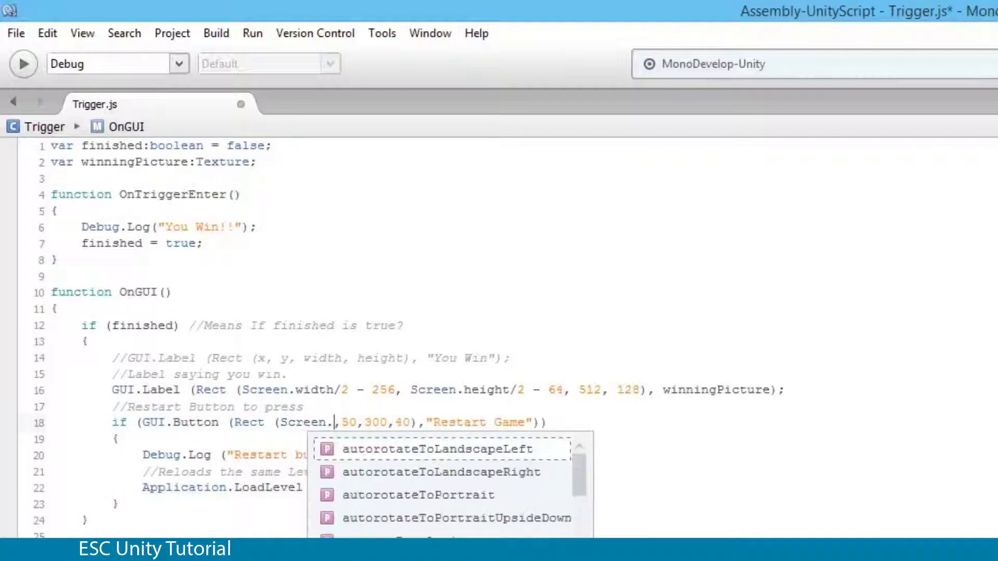
type("/2")
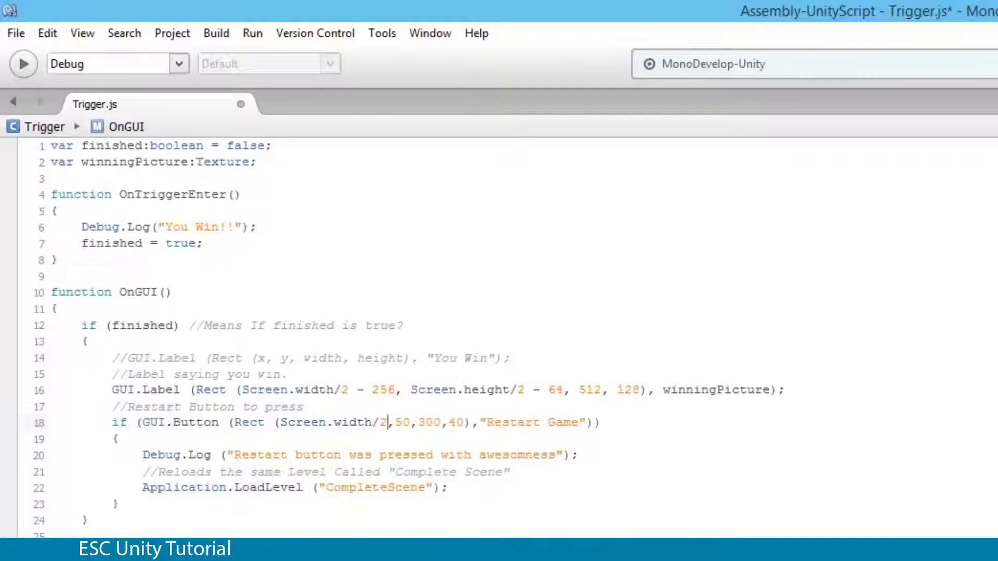
key("Delete")
key("Delete")
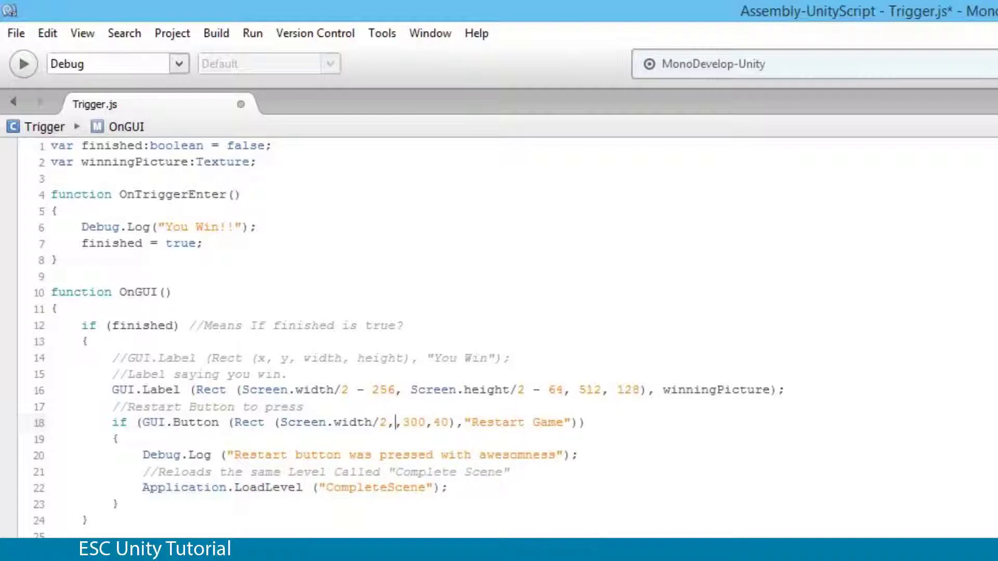
type("Screen.")
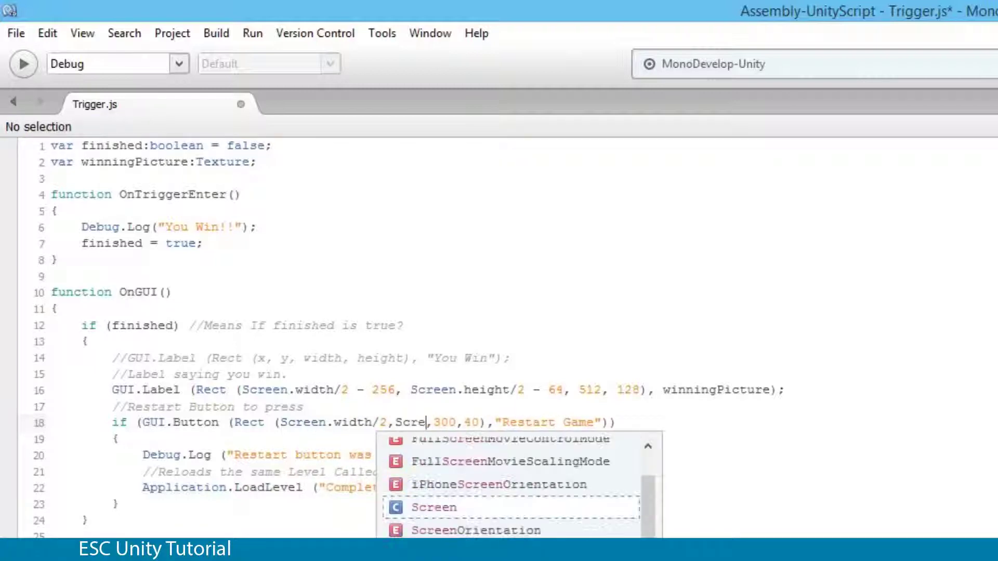
type("height")
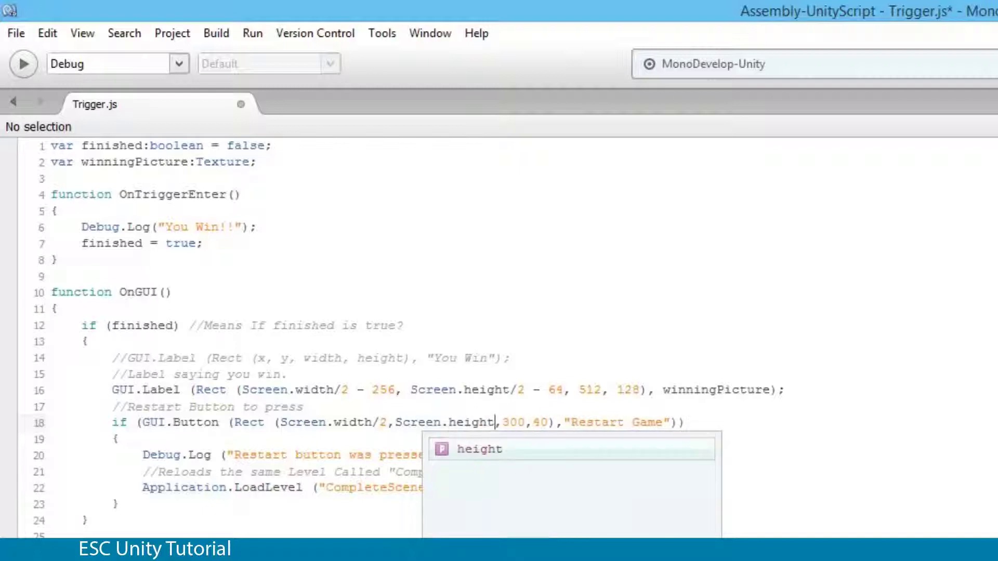
type("/2")
key("ctrl+s")
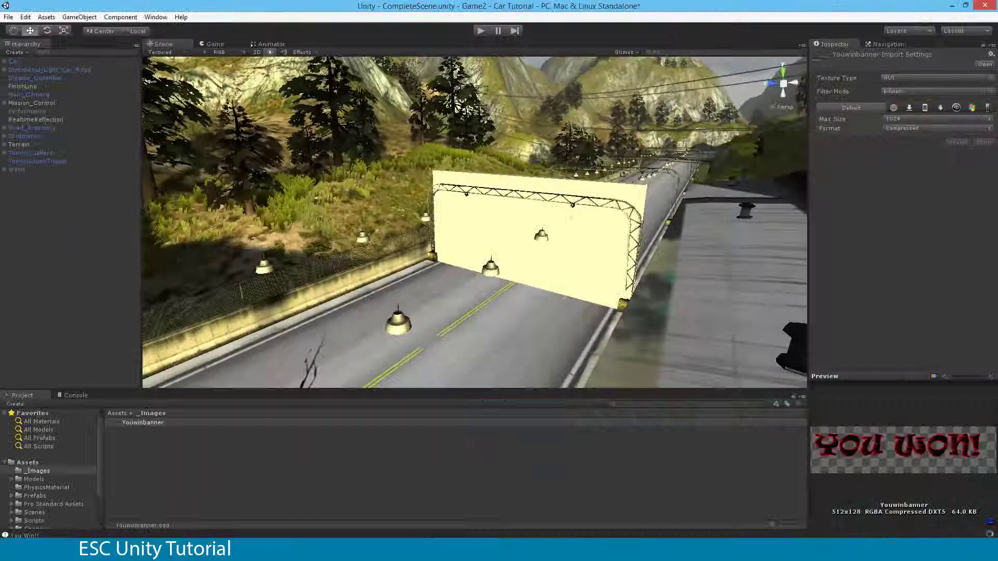
- Play the game and drive the car to the finish to show the banner and Restart Game button
left_click(479, 31)
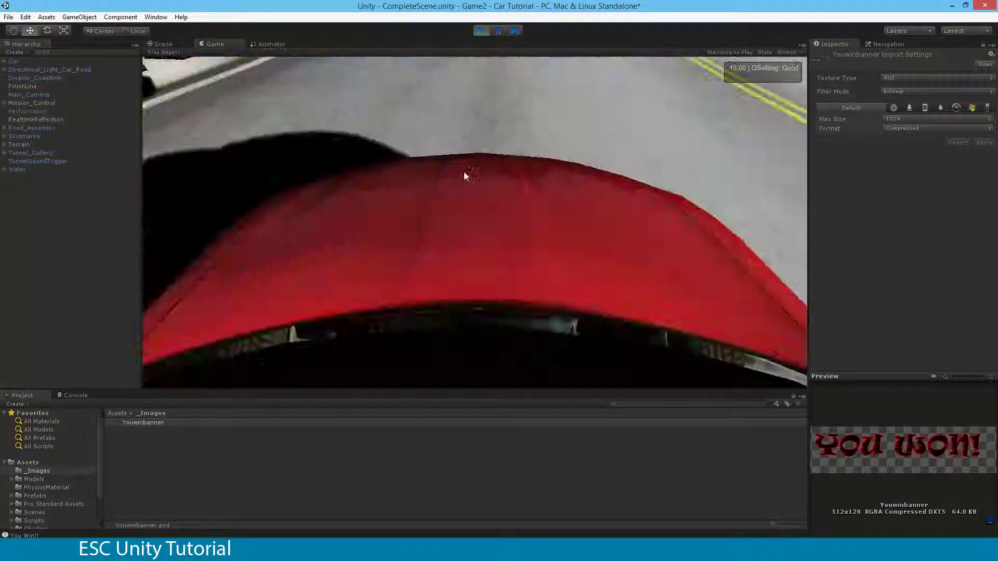
key("Up")
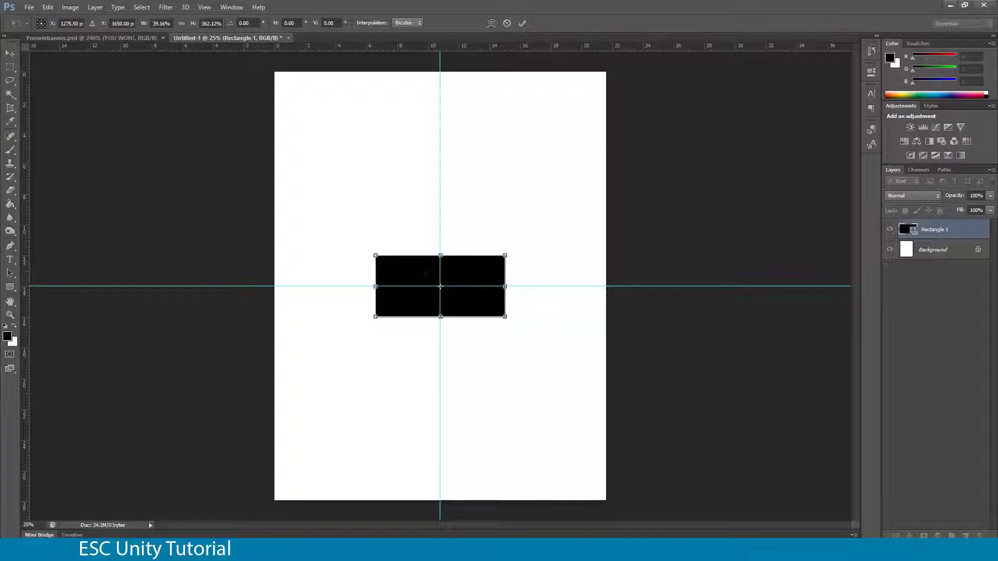
left_click_drag(422, 277, 479, 297)
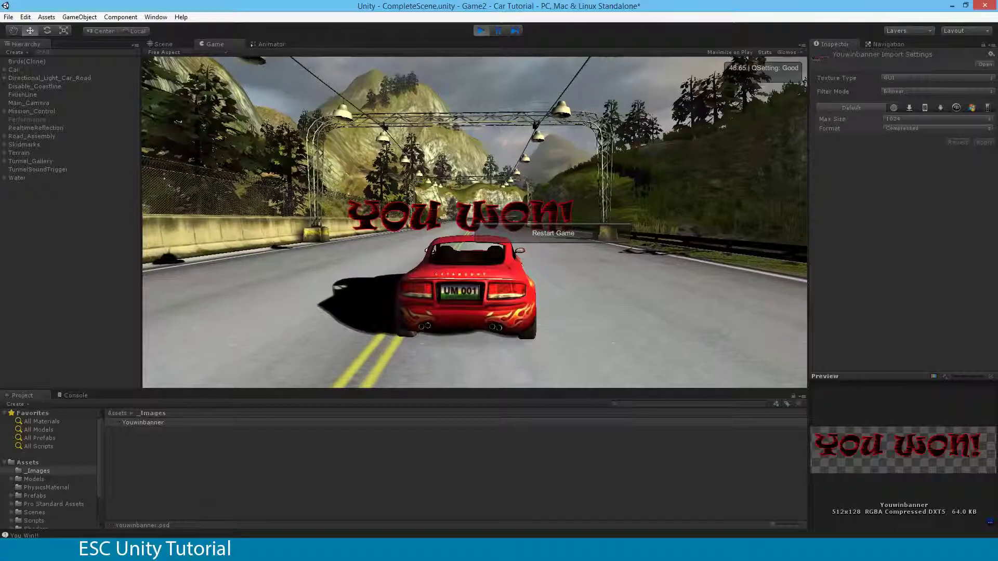
- Stop play, change the button's x to Screen.width/2 -150, and save Trigger.js
left_click(480, 32)
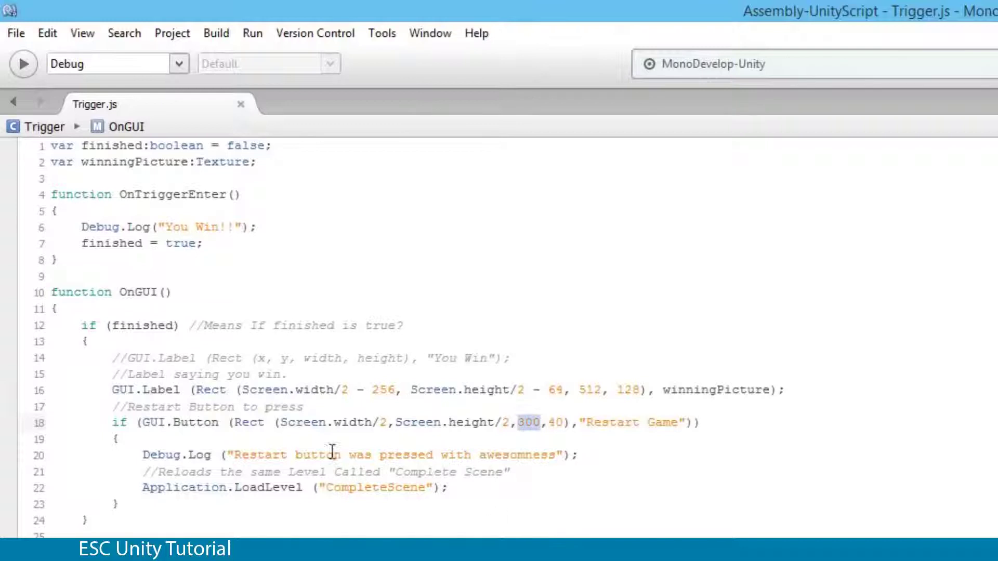
left_click(392, 423)
type("-150")
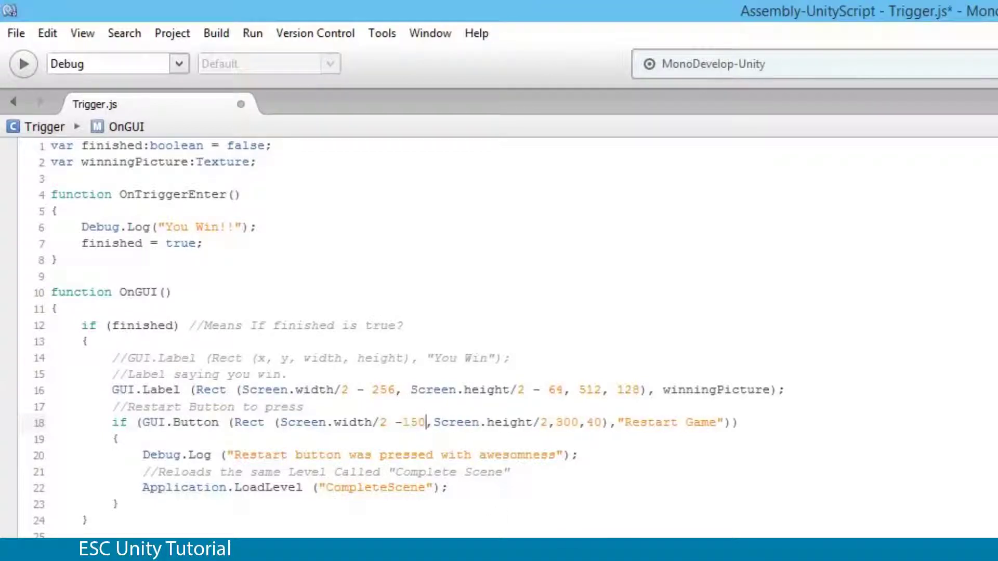
key("ctrl+s")
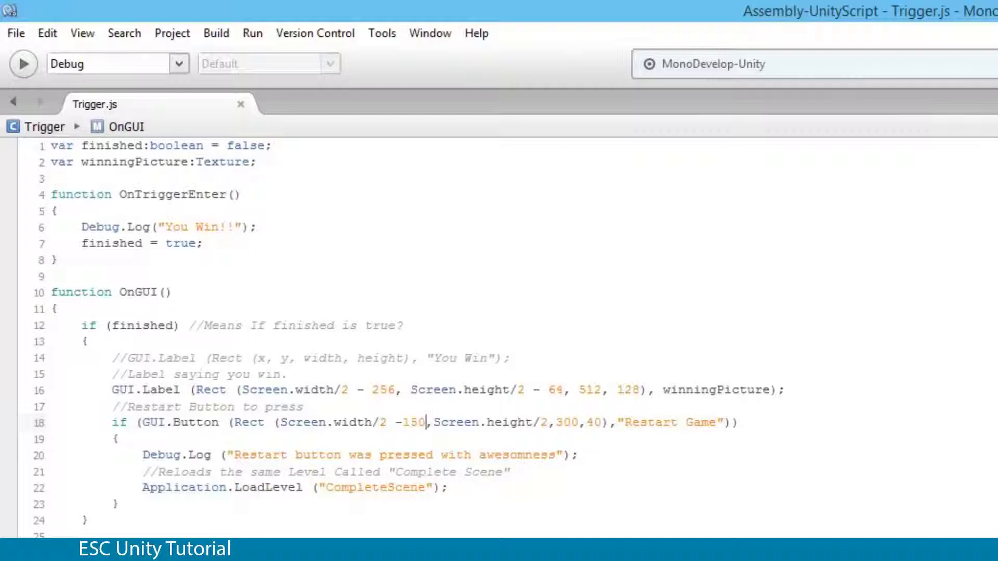
key("alt+Tab")
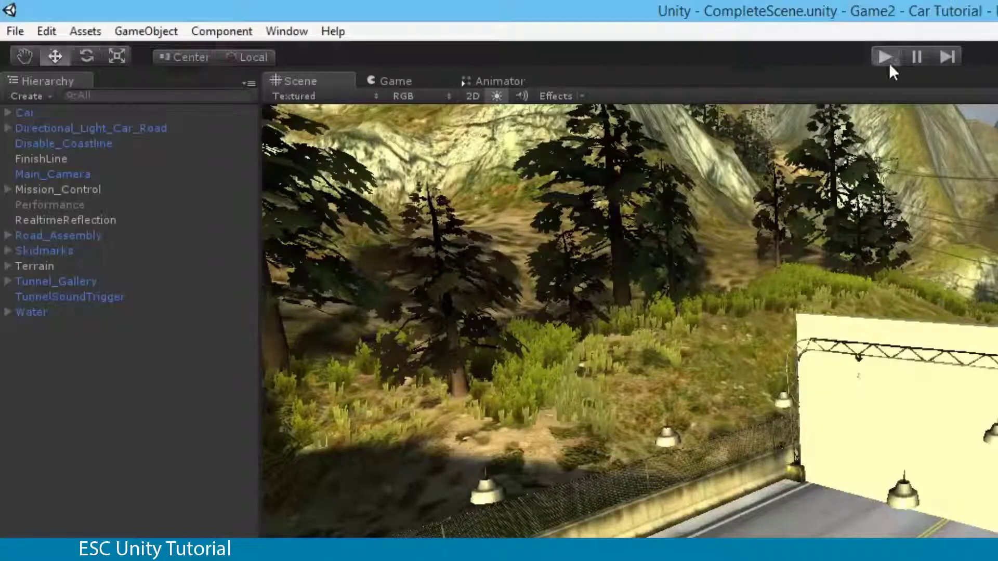
left_click(887, 57)
left_click(528, 34)
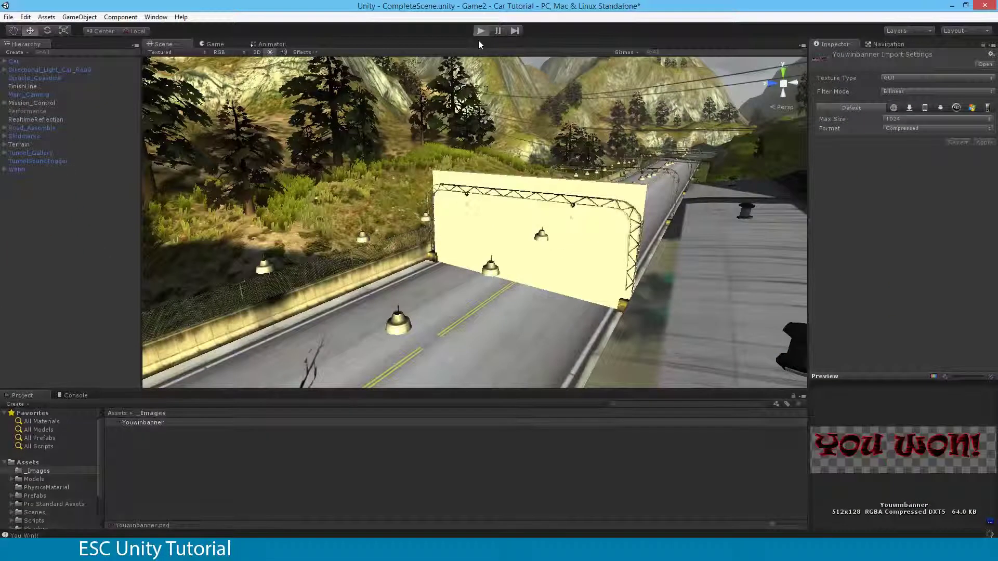
key("Up")
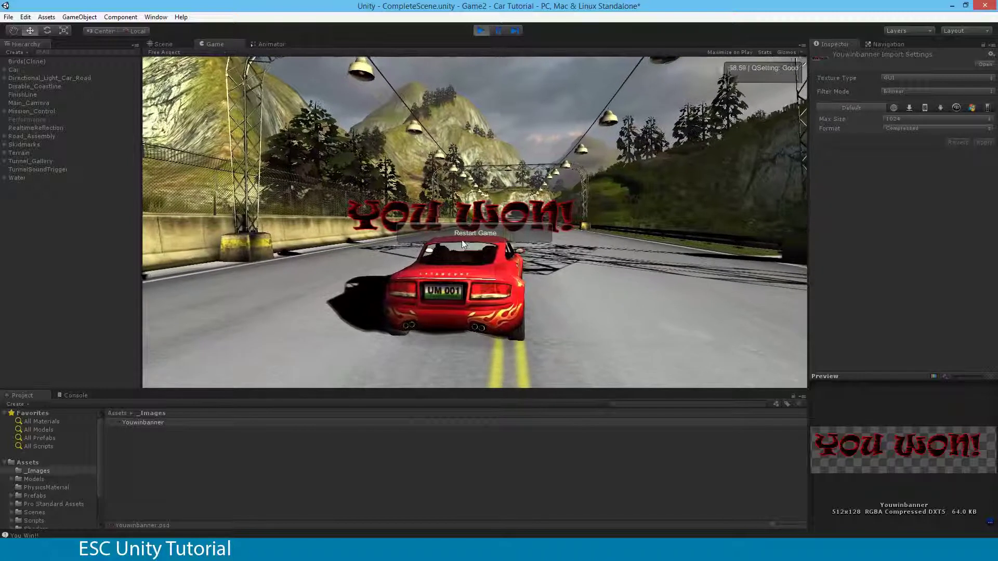
left_click(481, 30)
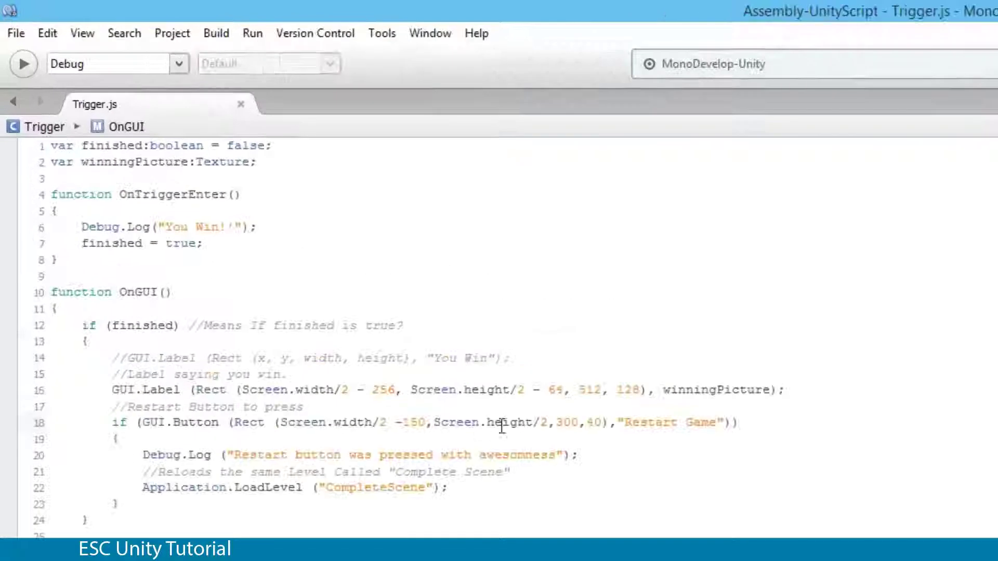
- Change the button's y to Screen.height/2+50 and save the script
type("+")
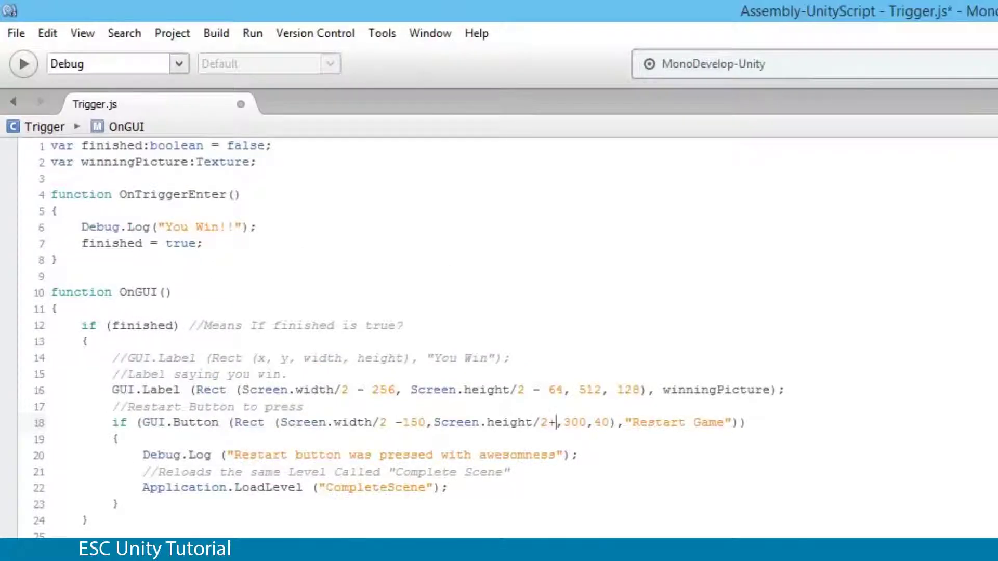
type("50")
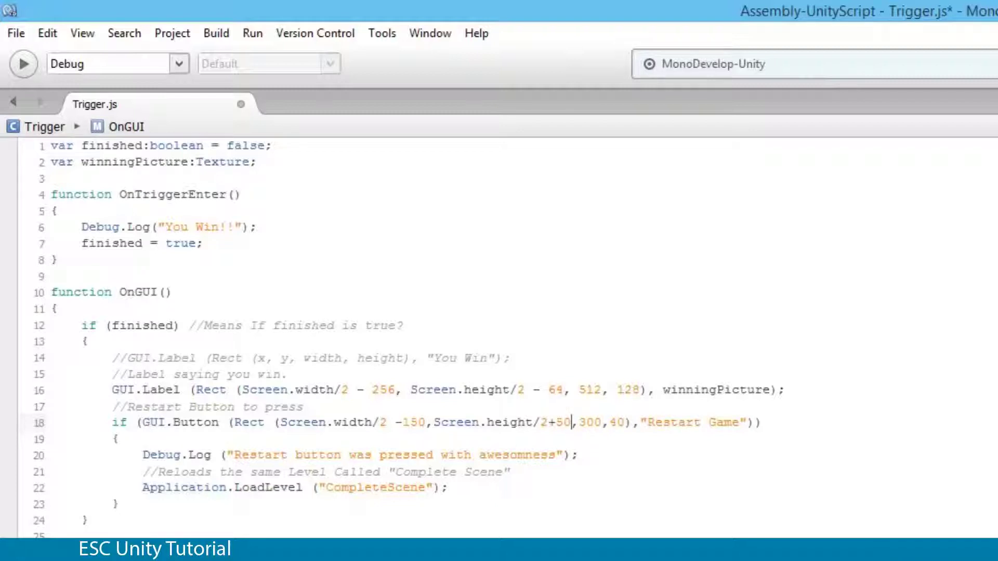
key("ctrl+s")
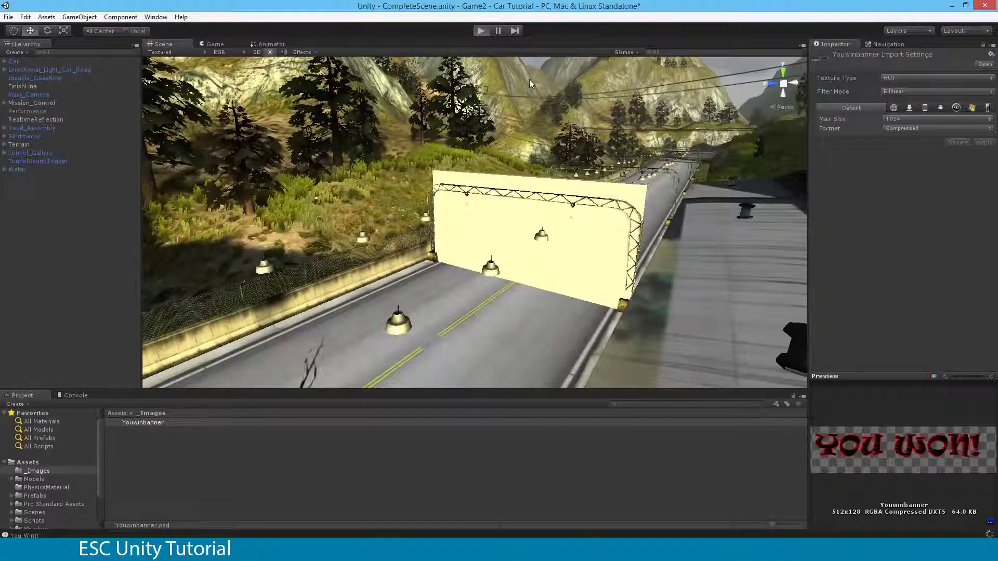
key("ctrl+p")
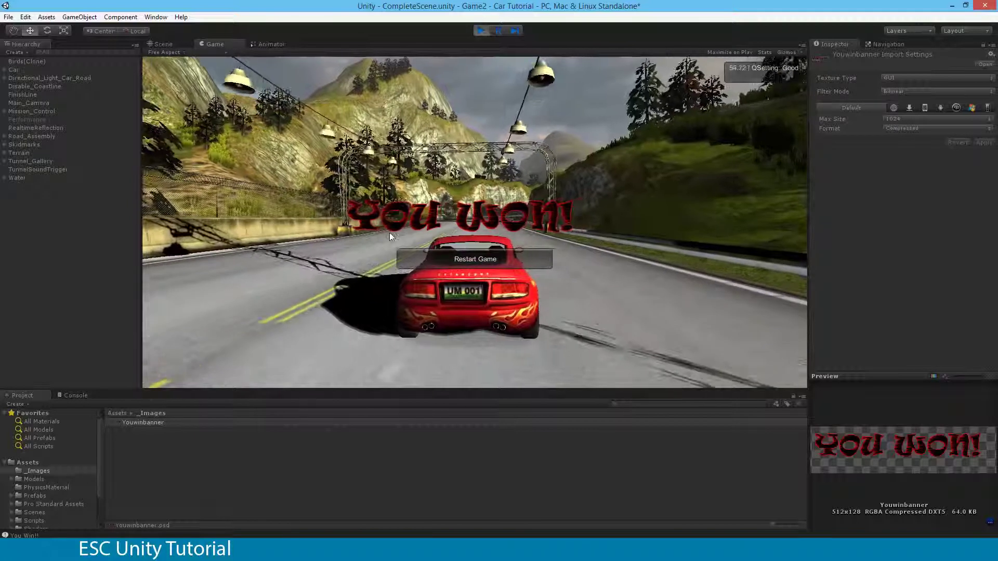
key("ctrl+p")
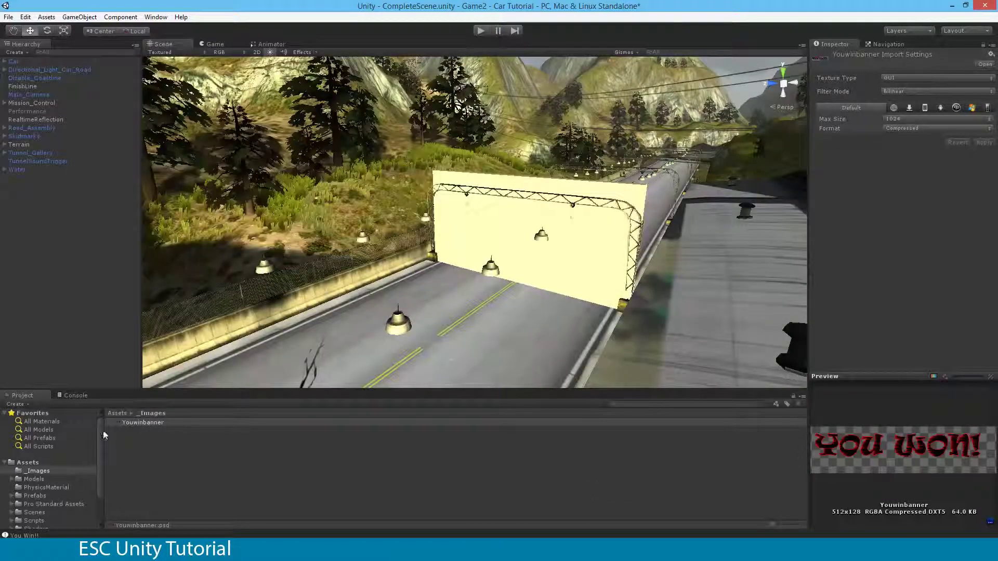
- Open Youwinbanner.psd, add a vertical guide at its centre, and align the YOU WON! text on it
double_click(155, 424)
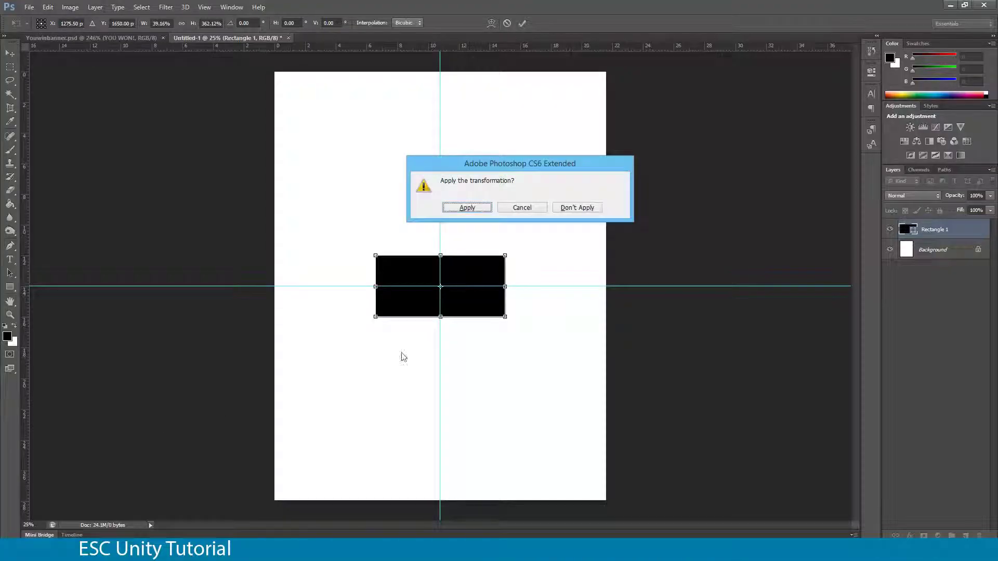
left_click(467, 208)
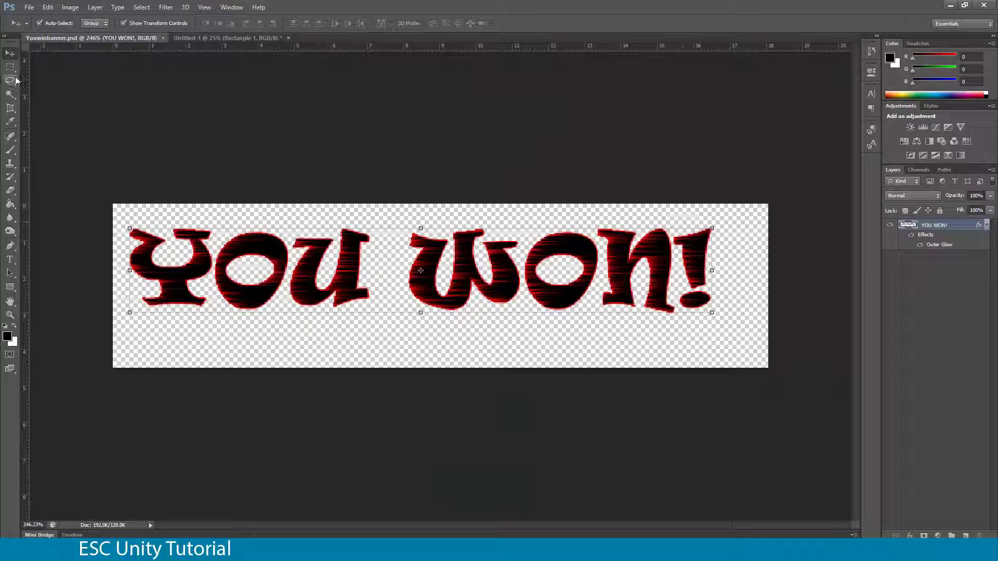
left_click_drag(305, 273, 340, 288)
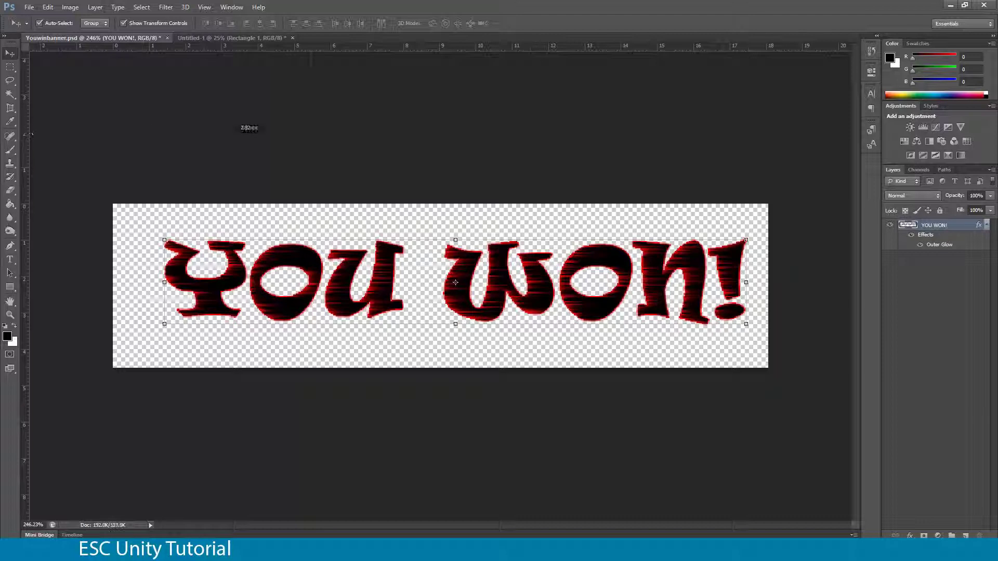
left_click_drag(224, 142, 441, 149)
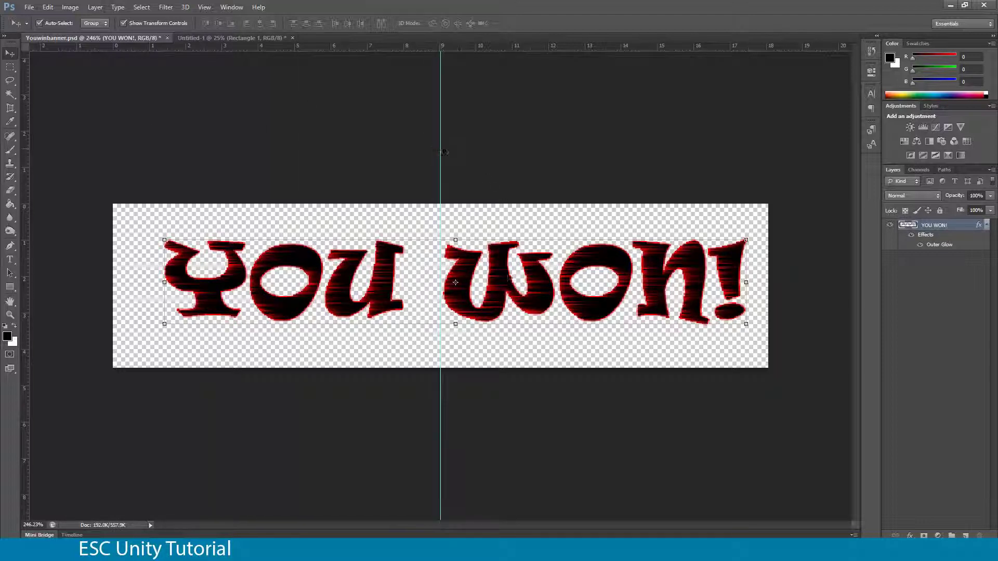
left_click_drag(510, 285, 500, 283)
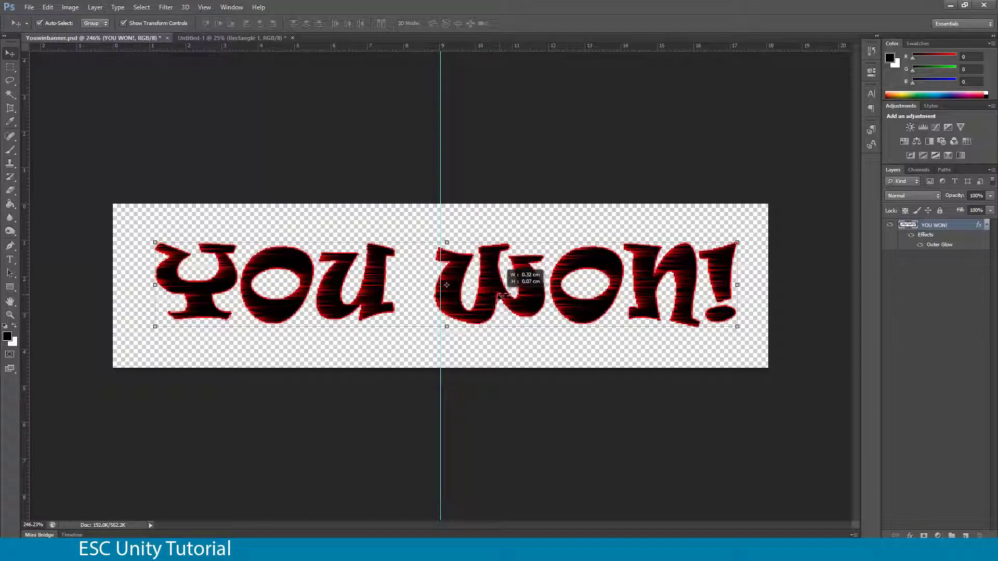
left_click_drag(494, 287, 487, 288)
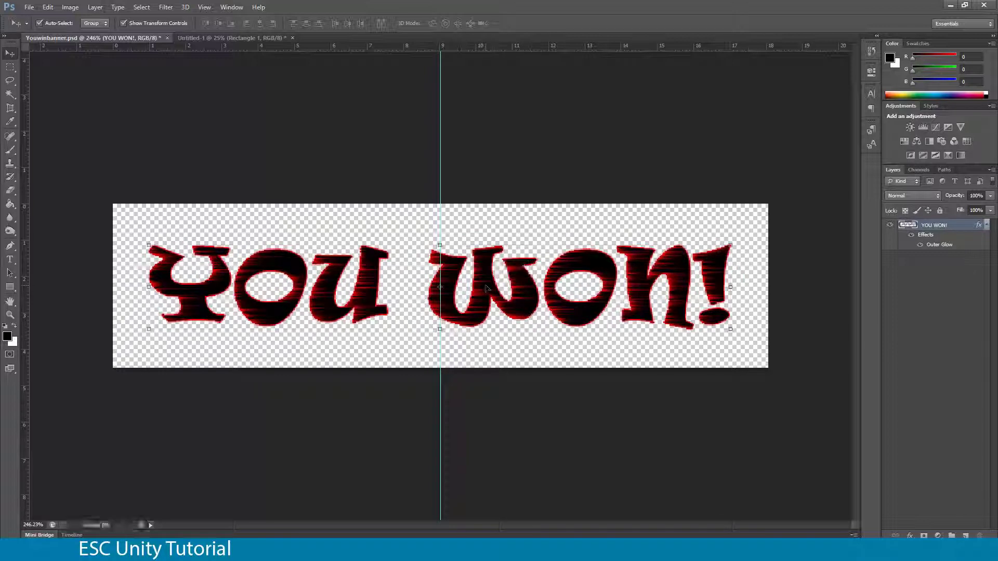
- Play-test in Unity: drive to the finish, click Restart Game, then stop play mode
left_click(951, 4)
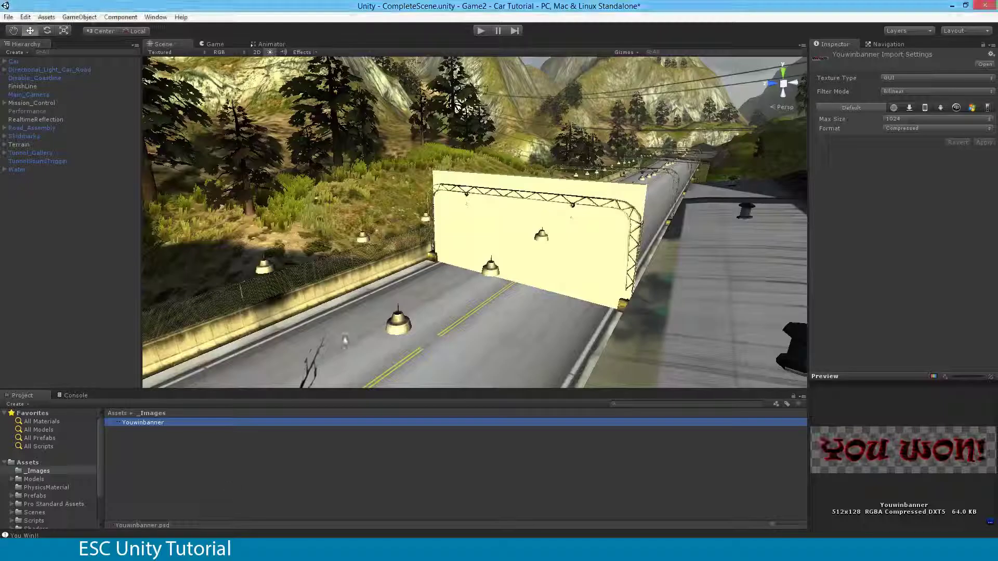
left_click(480, 31)
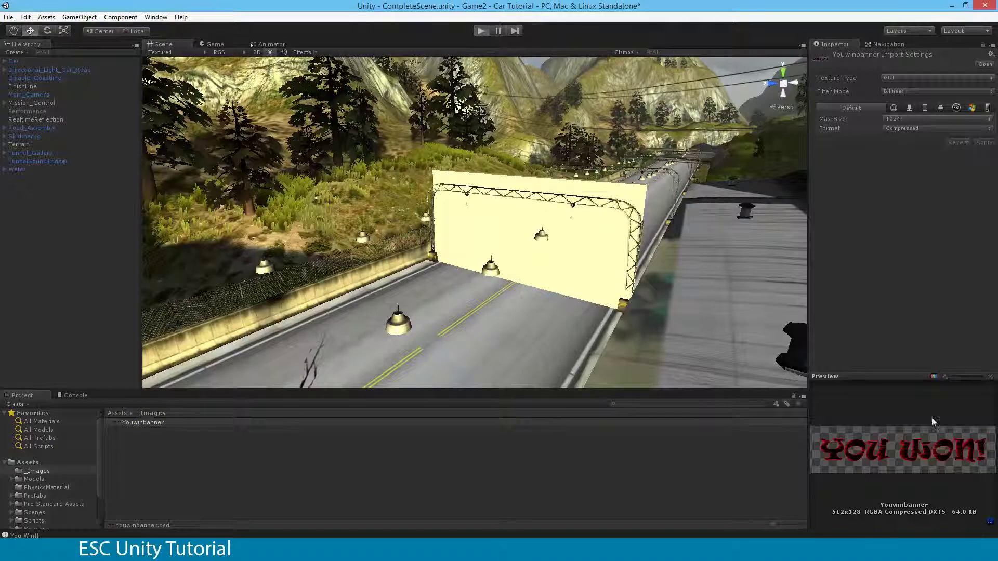
key("Up")
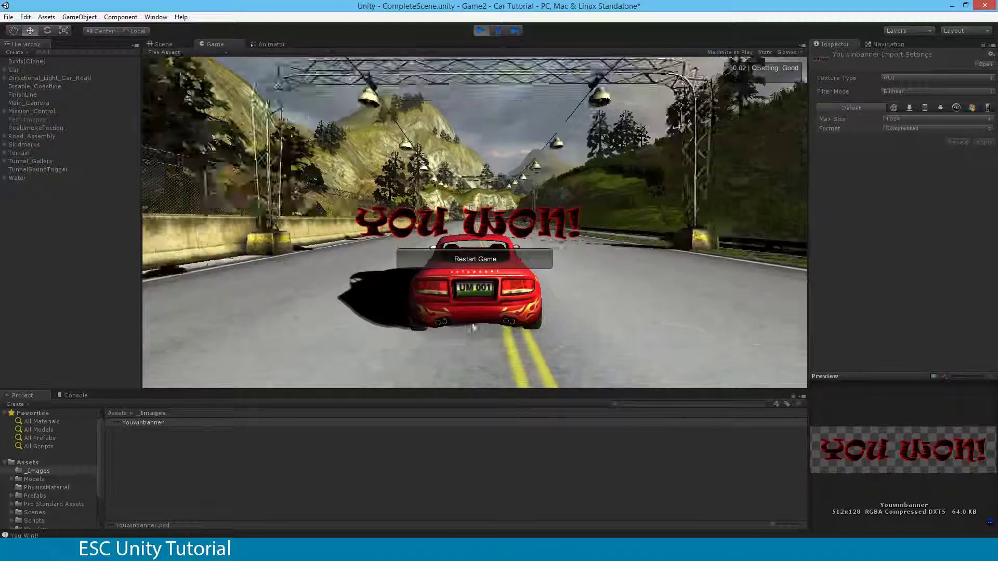
left_click(474, 259)
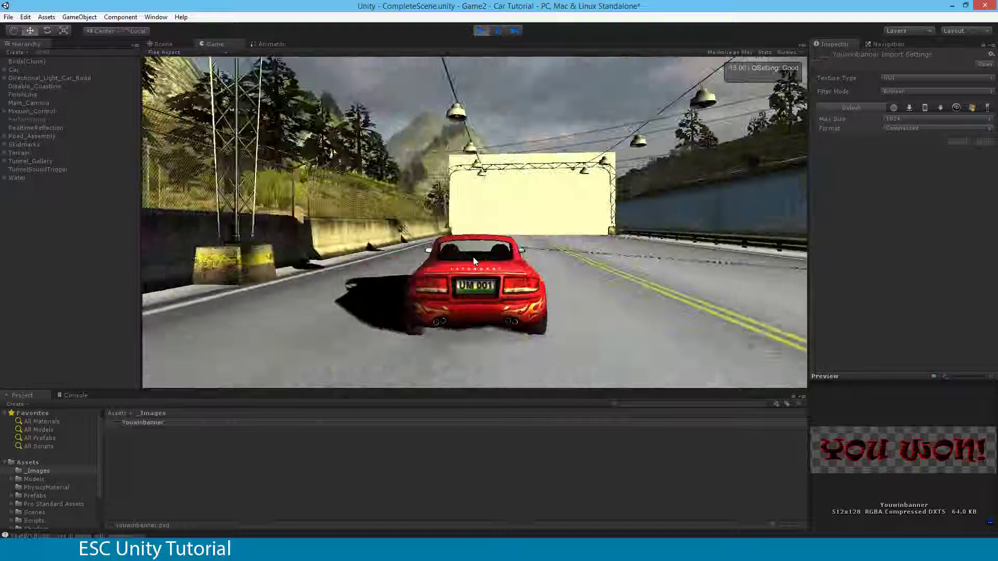
key("ctrl+p")
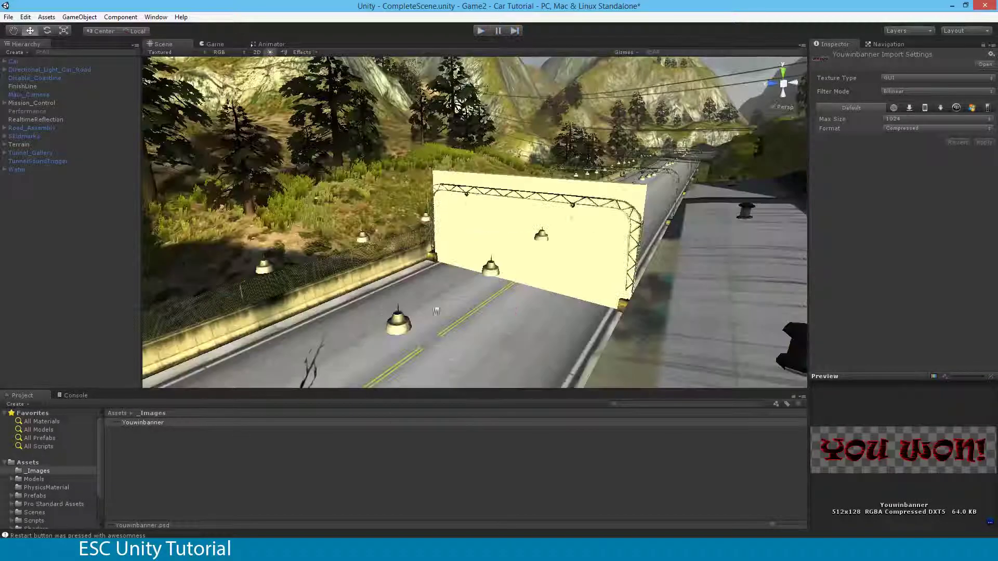